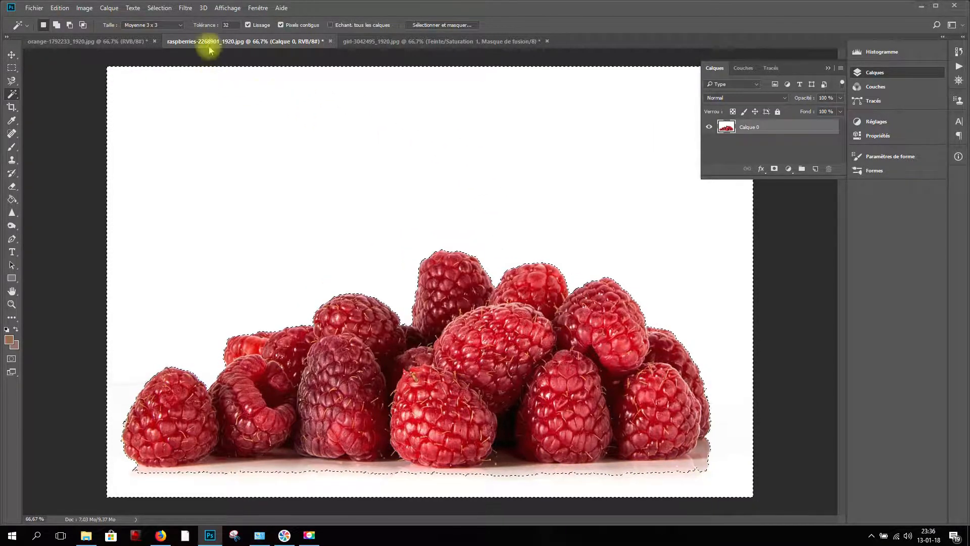
Step: Set the Magic Wand tolerance to 80 and select the white background around the raspberries
{"action": "left_click_drag", "start_coordinate": [231, 24], "coordinate": [219, 24]}
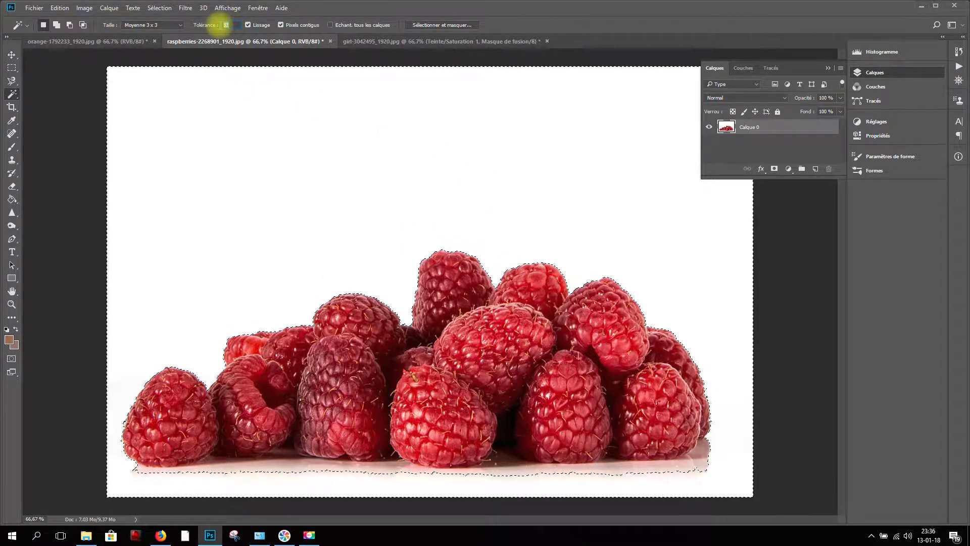
{"action": "type", "text": "80"}
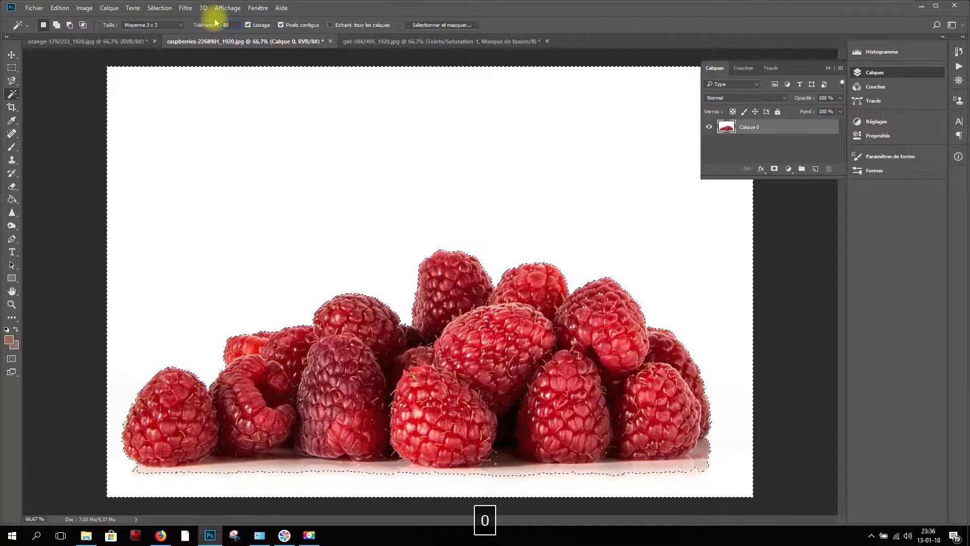
{"action": "left_click", "coordinate": [181, 167]}
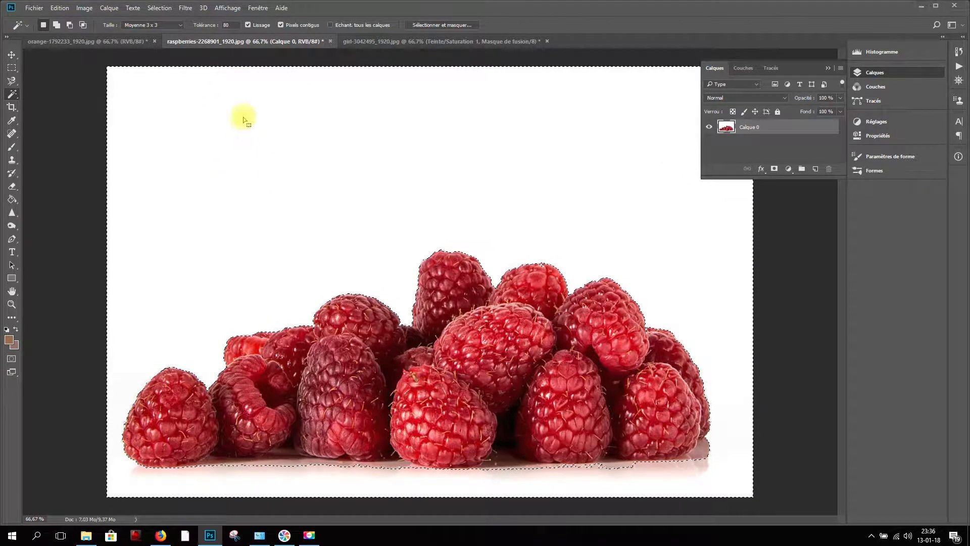
Step: View the available Magic Wand sample sizes, keep the 3 x 3 average, and deselect the raspberry background
{"action": "left_click", "coordinate": [179, 26]}
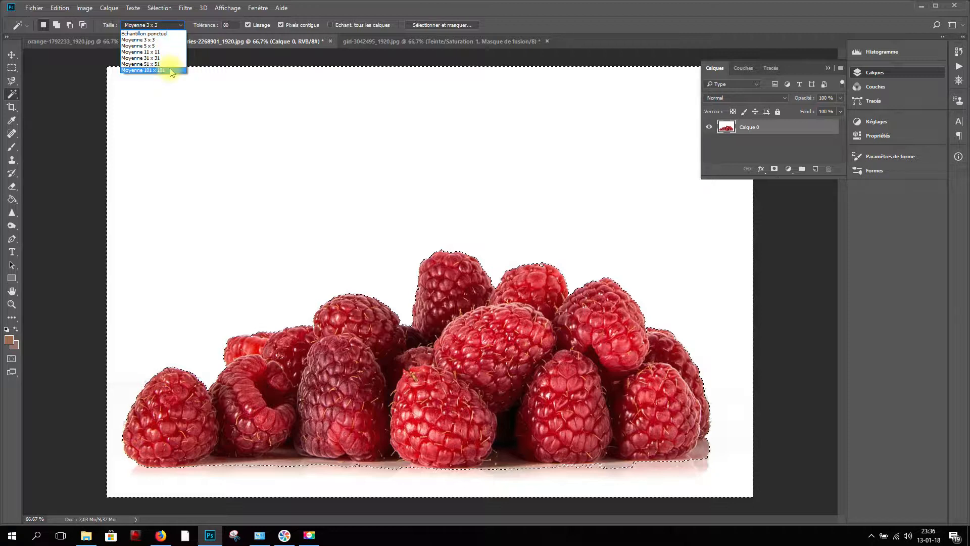
{"action": "left_click", "coordinate": [206, 163]}
{"action": "key", "text": "ctrl+d"}
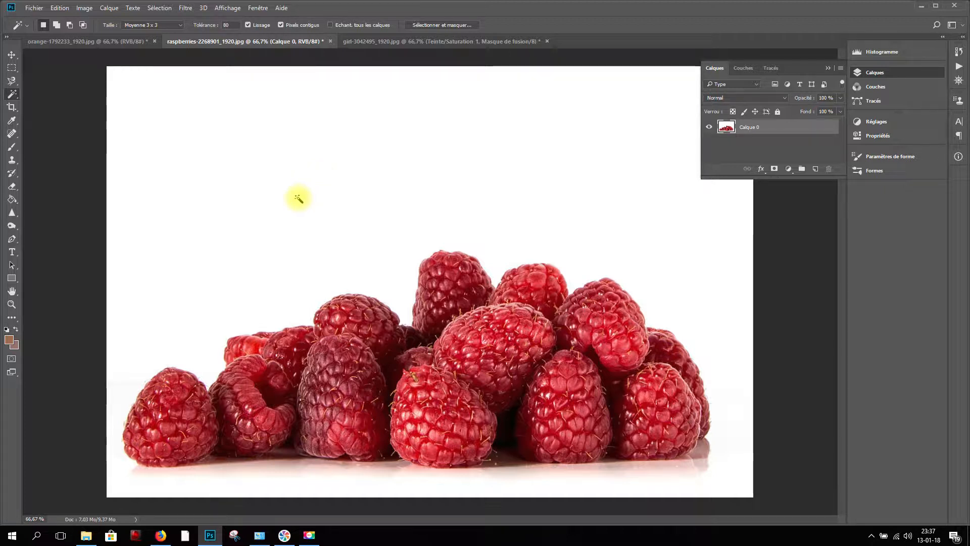
Step: Switch to the girl portrait and select its pink background with the Magic Wand
{"action": "left_click", "coordinate": [394, 47]}
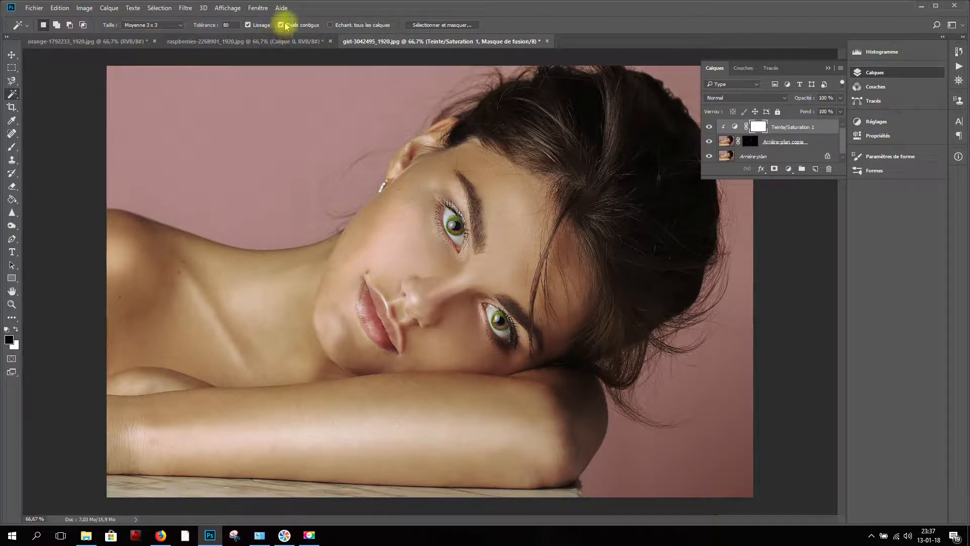
{"action": "left_click", "coordinate": [225, 119]}
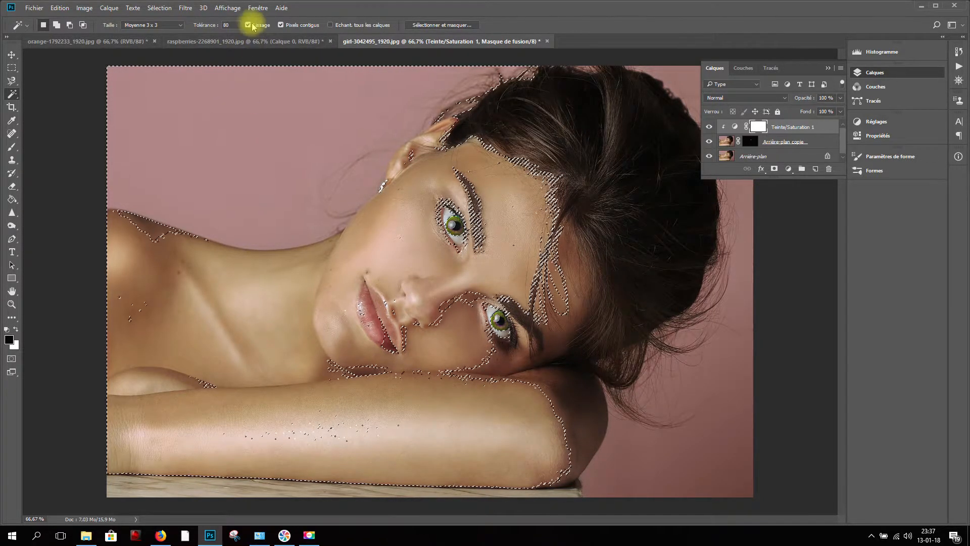
Step: Set the Magic Wand tolerance to 30, clear the selection, and reselect the pink background above the shoulder
{"action": "left_click", "coordinate": [216, 24]}
{"action": "type", "text": "30"}
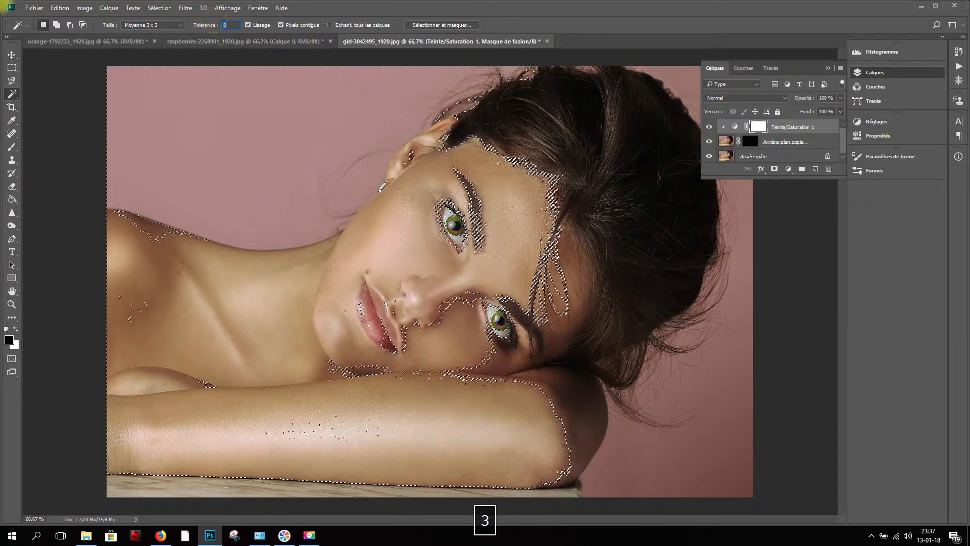
{"action": "key", "text": "Return"}
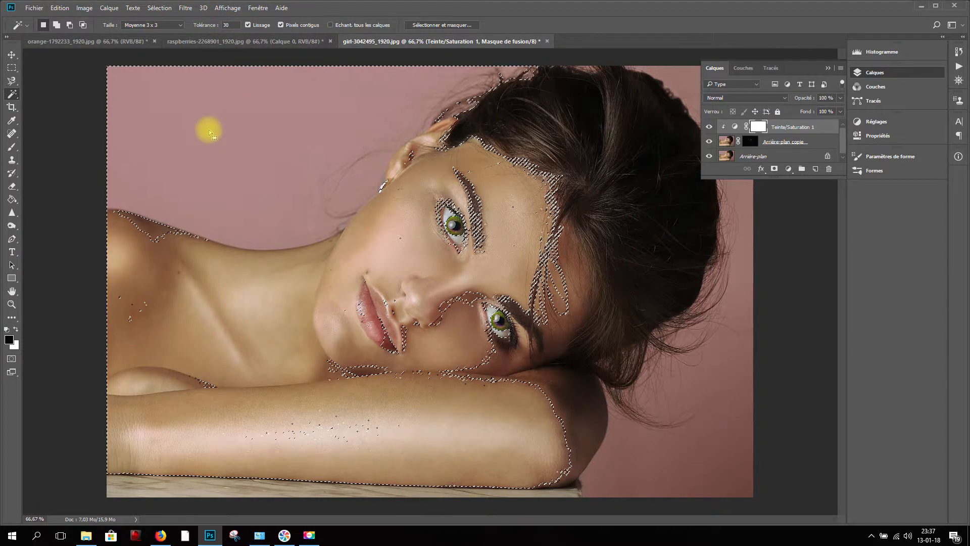
{"action": "key", "text": "ctrl+d"}
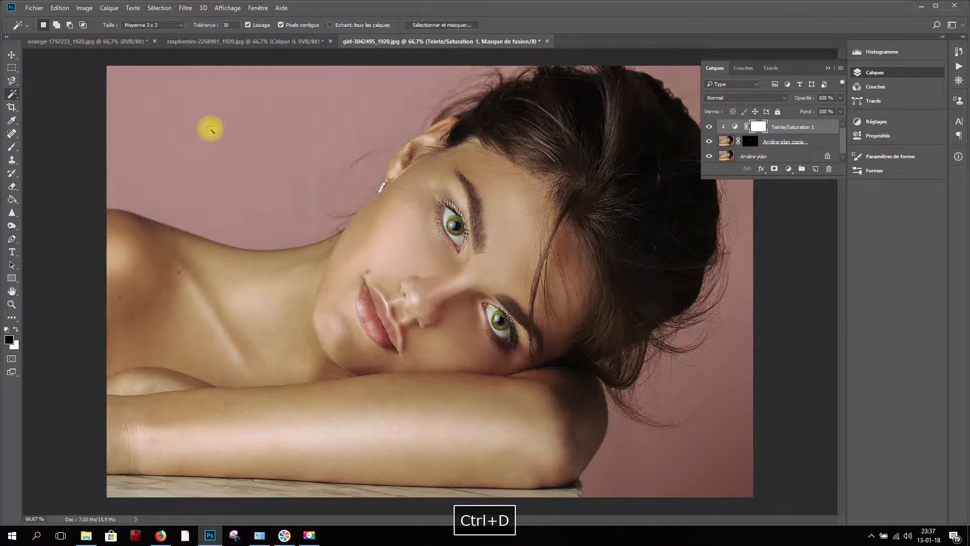
{"action": "left_click", "coordinate": [210, 128]}
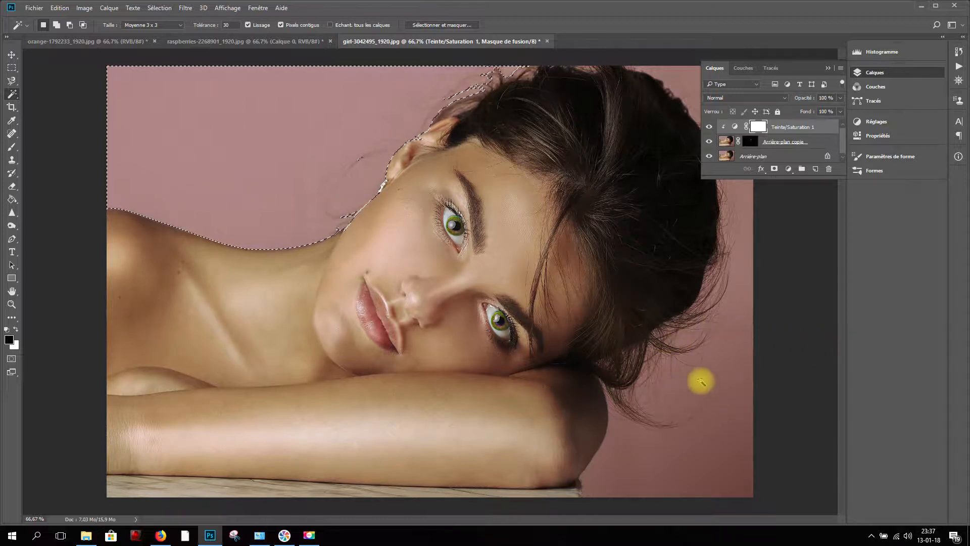
Step: Clear the selection, try selecting the pink tone with contiguous pixels turned off, and deselect again
{"action": "key", "text": "ctrl+d"}
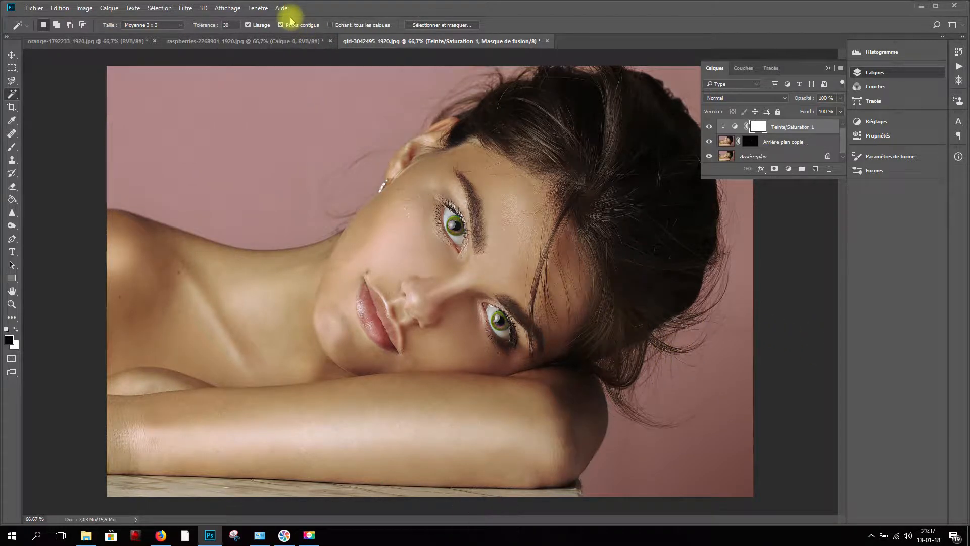
{"action": "left_click", "coordinate": [281, 25]}
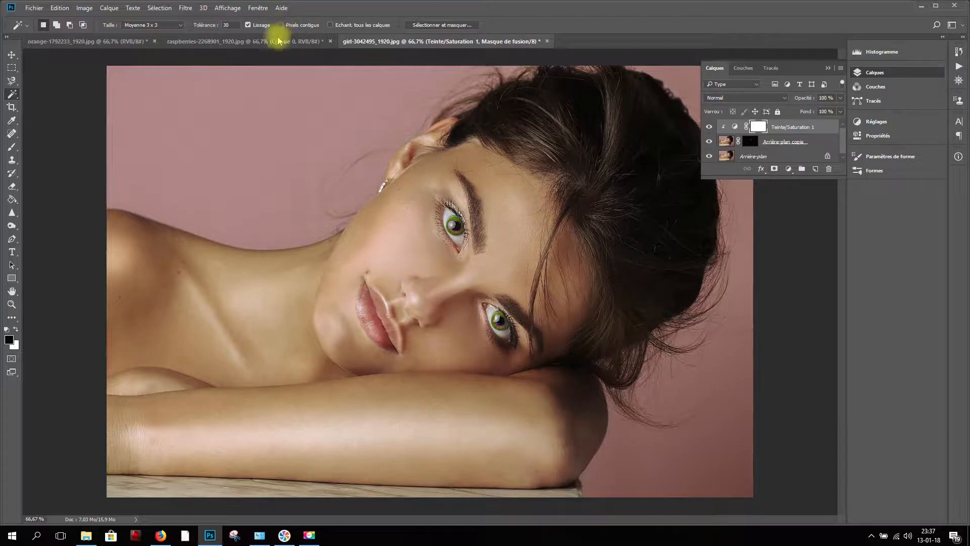
{"action": "left_click", "coordinate": [248, 131]}
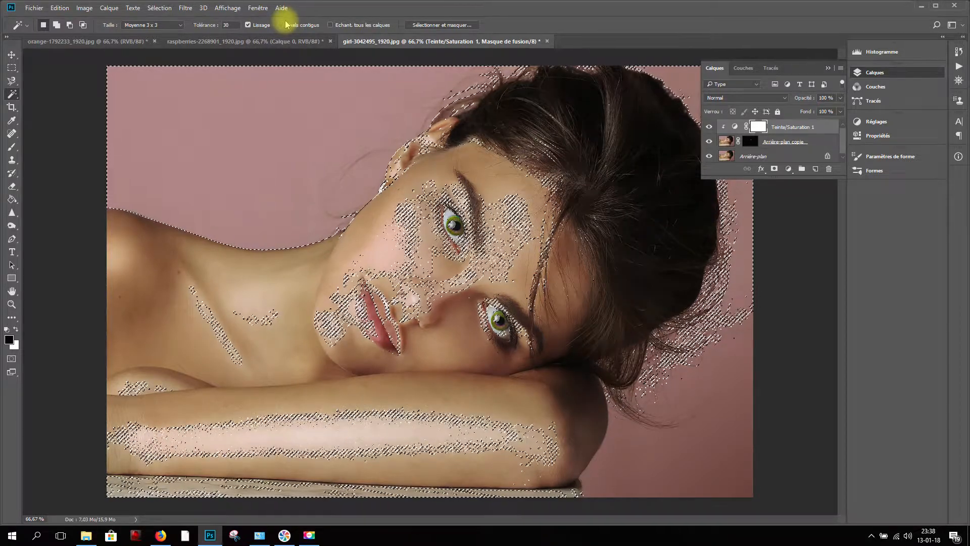
{"action": "key", "text": "ctrl+d"}
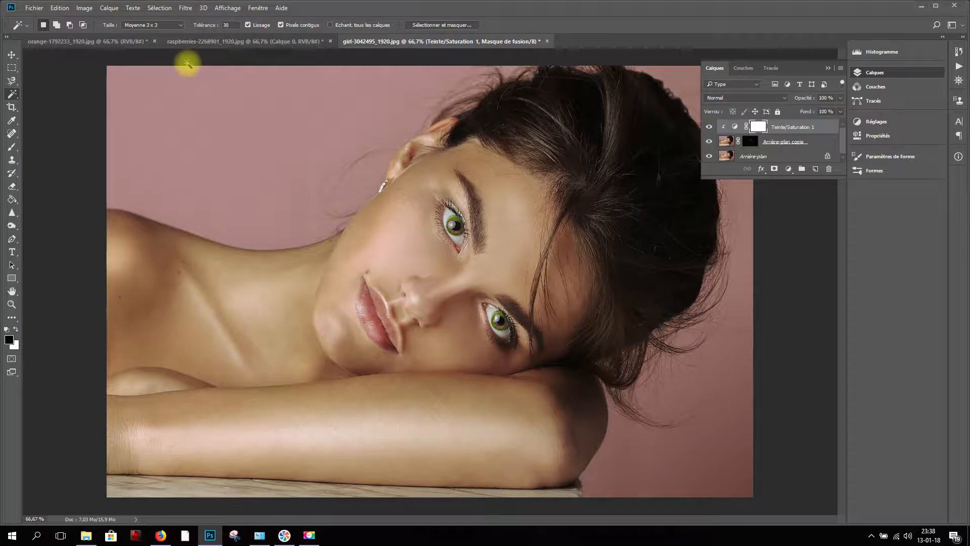
Step: Set the Magic Wand to add to the selection and select the pink background on both sides of the girl
{"action": "left_click", "coordinate": [56, 25]}
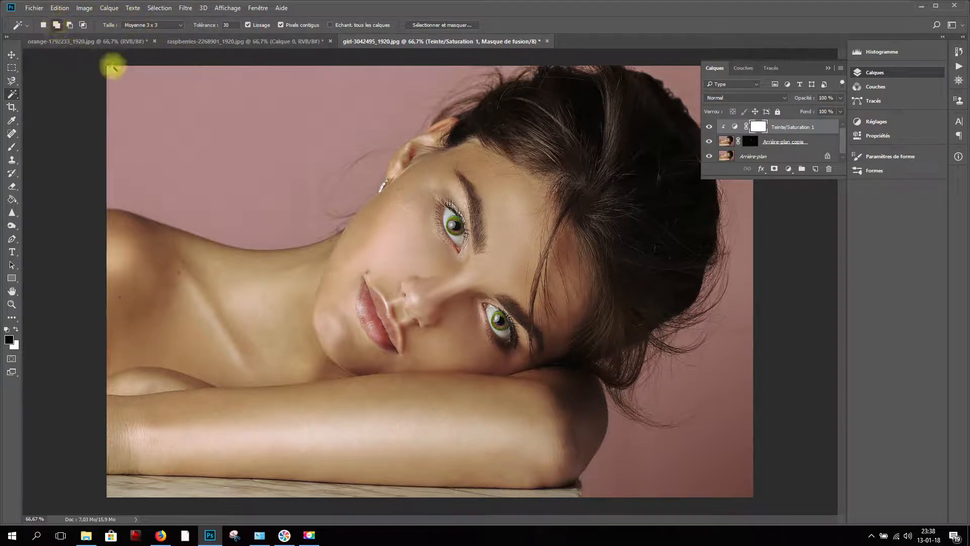
{"action": "left_click", "coordinate": [235, 115]}
{"action": "left_click", "coordinate": [727, 396]}
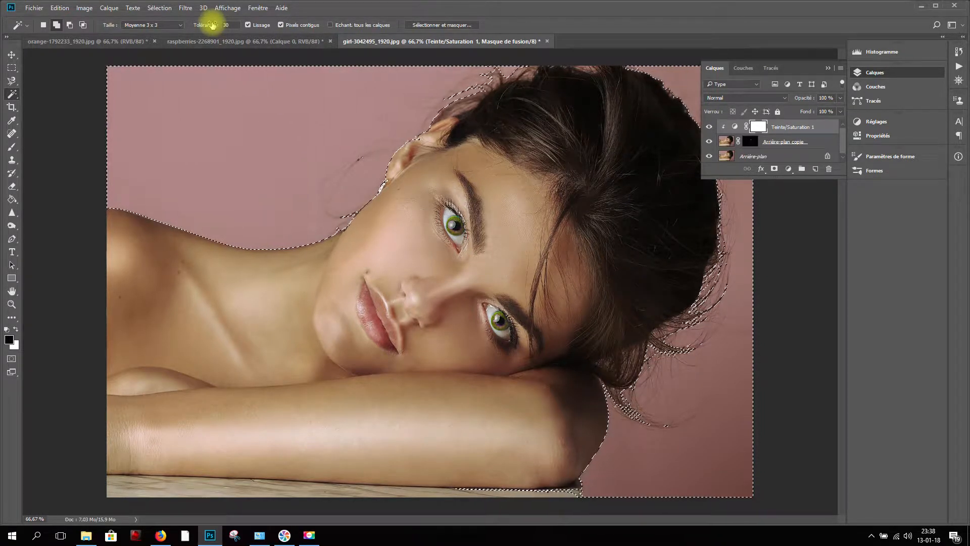
Step: Set the Magic Wand tolerance to 20 and add the background area beyond the top of the hair to the selection
{"action": "left_click", "coordinate": [231, 25]}
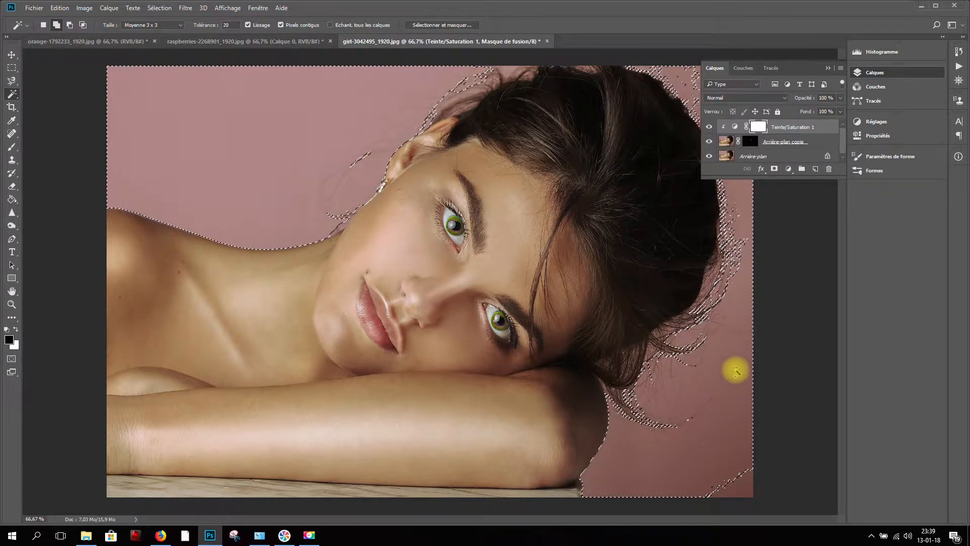
{"action": "left_click", "coordinate": [827, 67]}
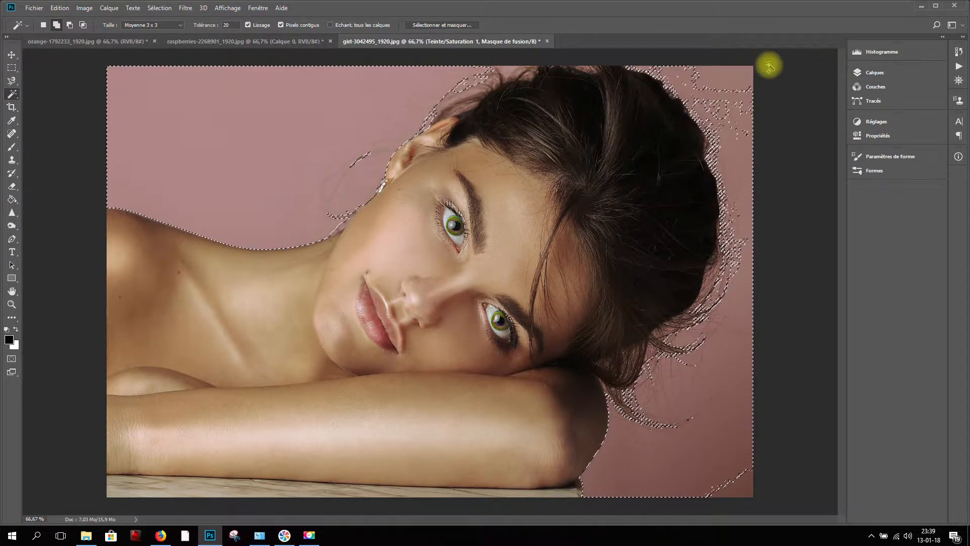
{"action": "left_click", "coordinate": [732, 76]}
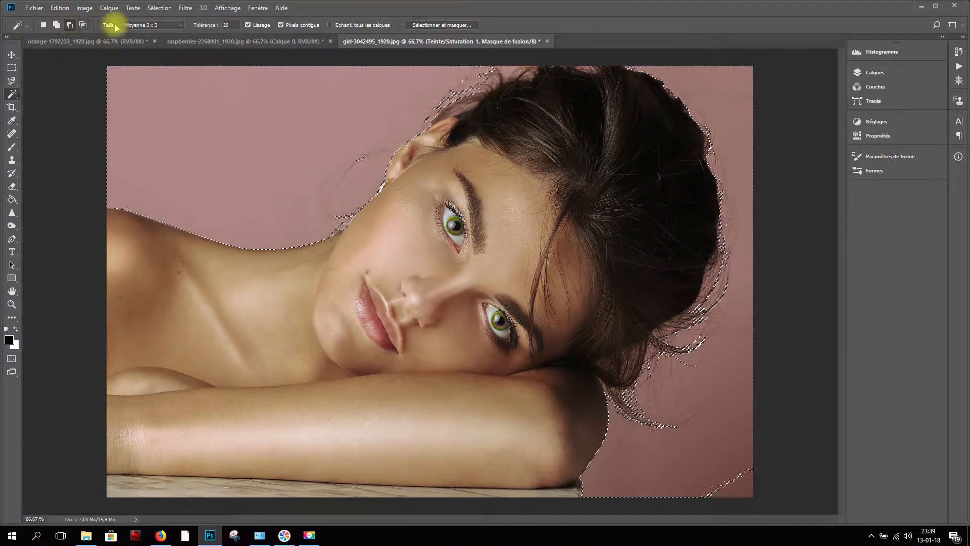
Step: Try the subtract mode, return the Magic Wand to add mode, and undo back to the portrait's background selection
{"action": "left_click", "coordinate": [71, 26]}
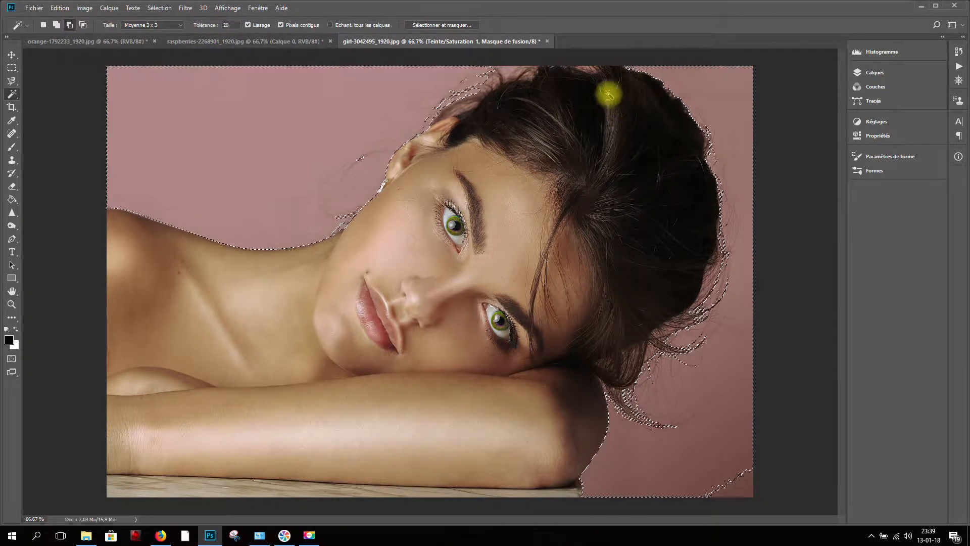
{"action": "left_click", "coordinate": [56, 24]}
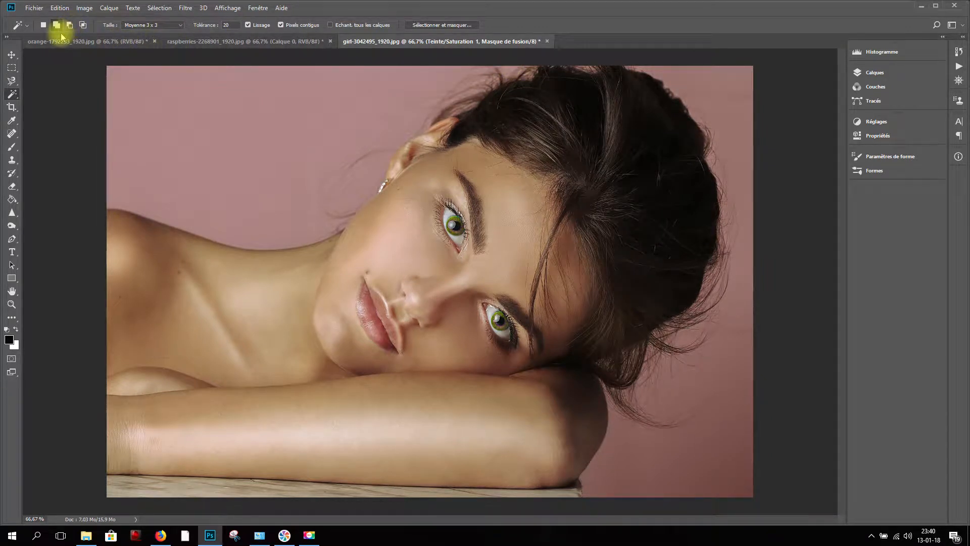
{"action": "key", "text": "ctrl+z"}
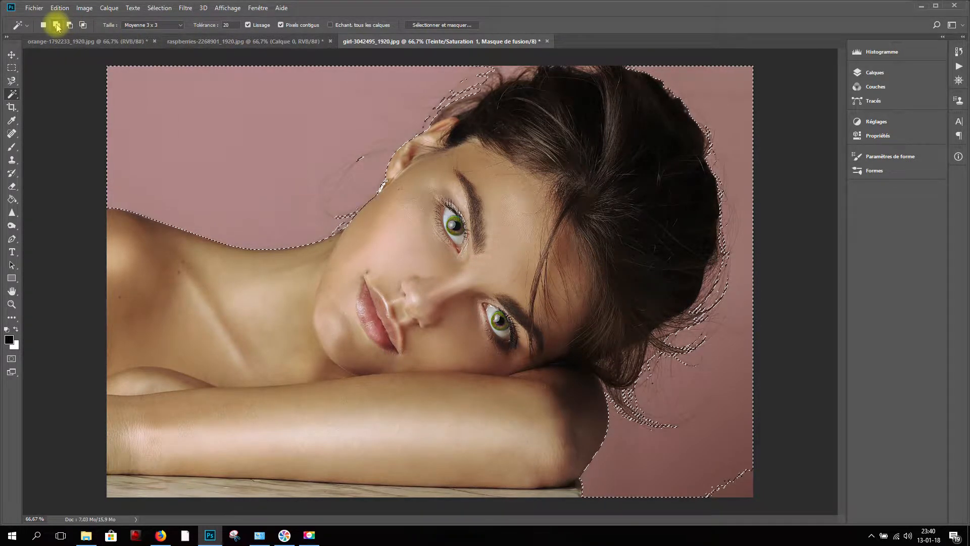
{"action": "left_click", "coordinate": [56, 25]}
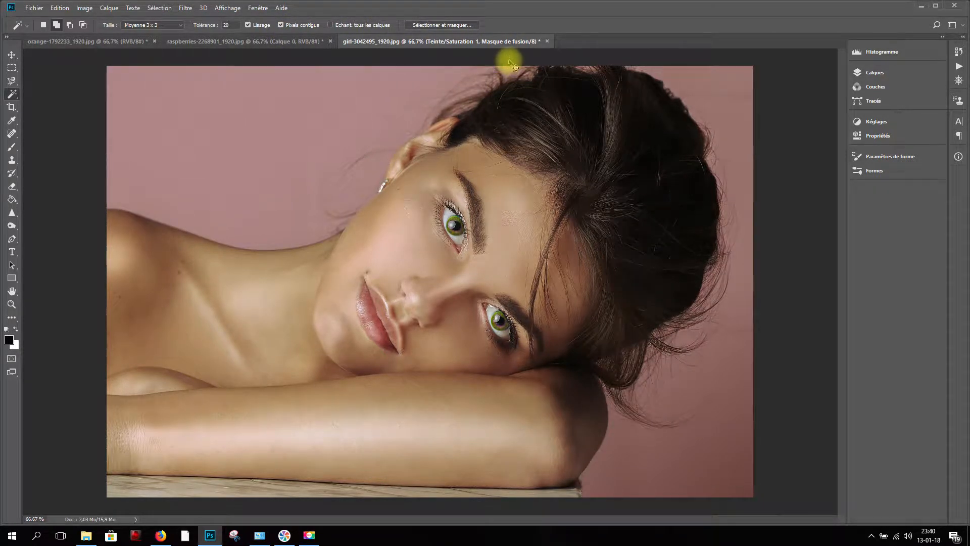
{"action": "key", "text": "ctrl+z"}
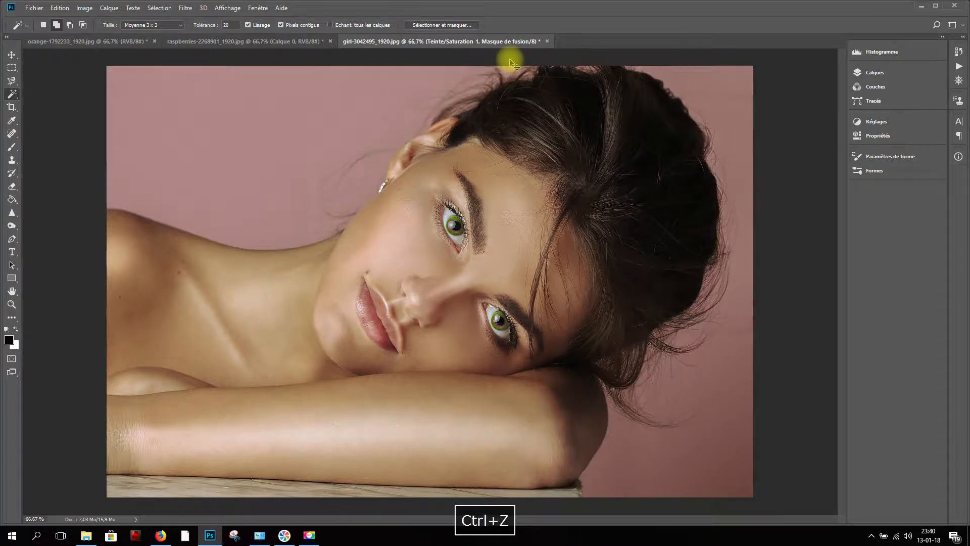
{"action": "key", "text": "ctrl+alt+z"}
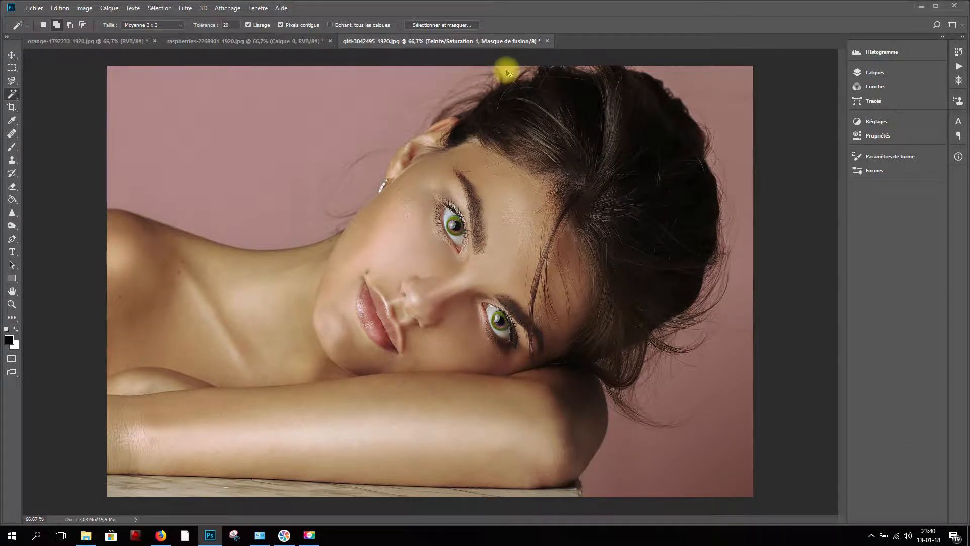
{"action": "key", "text": "ctrl+alt+z"}
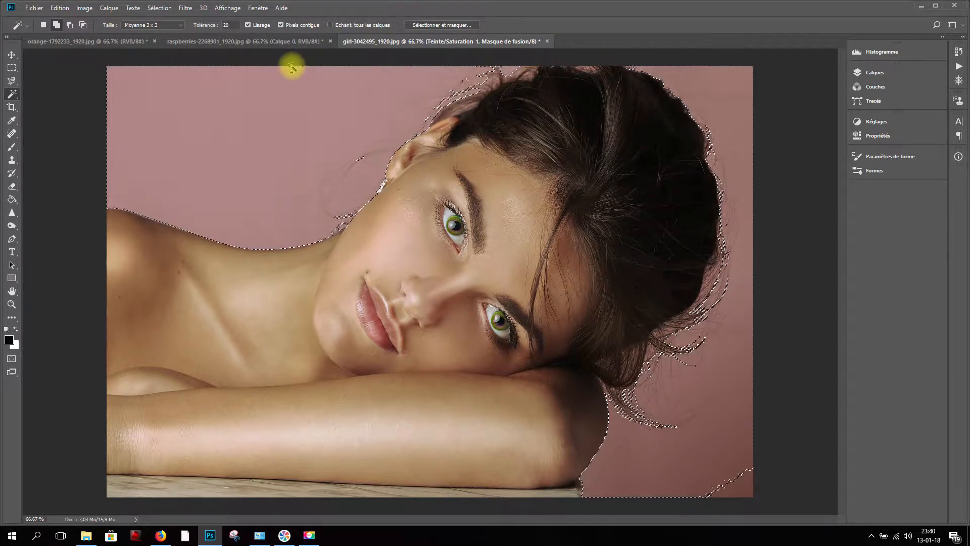
Step: Switch to the raspberries image and sample a red from the central raspberry with the Eyedropper
{"action": "left_click", "coordinate": [266, 44]}
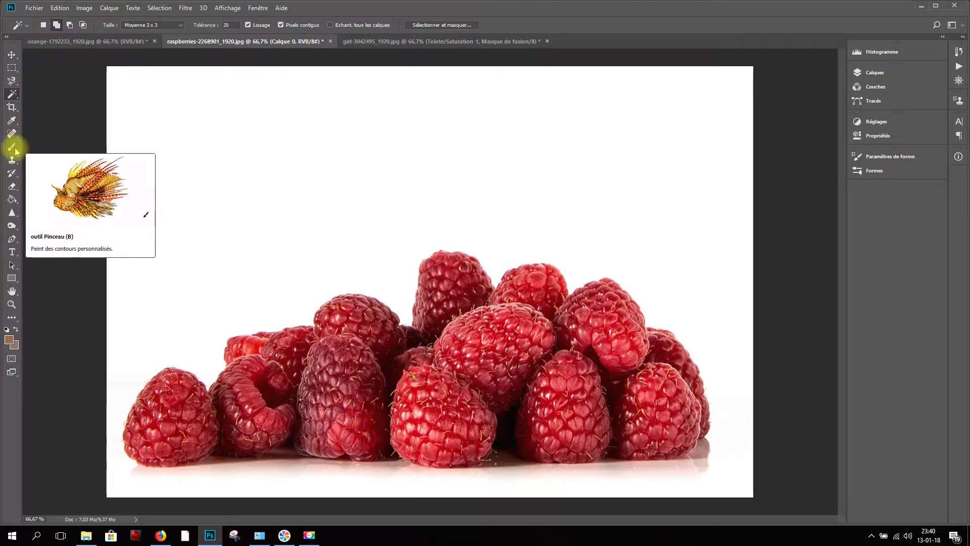
{"action": "left_click", "coordinate": [12, 121]}
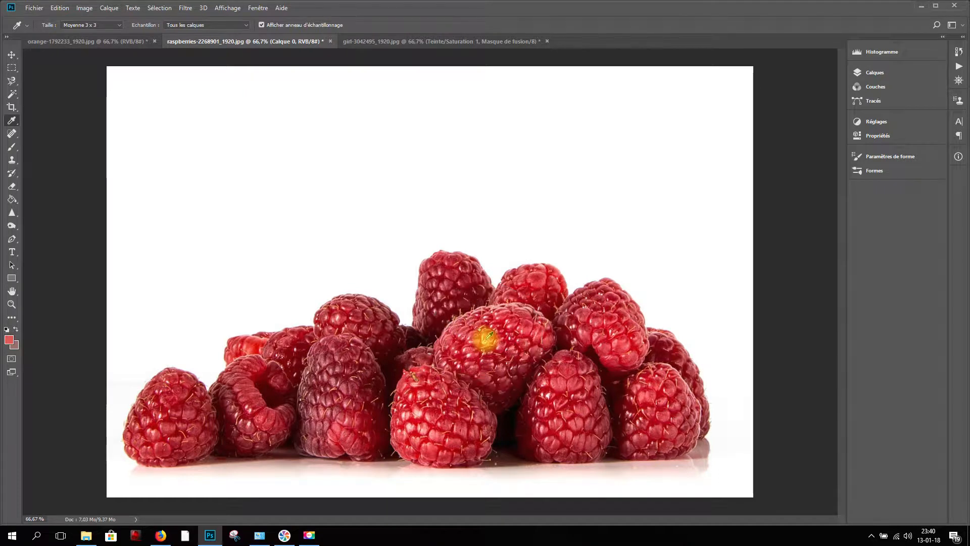
Step: Draw a rectangular selection above the raspberries on a new layer and fill it with the sampled red
{"action": "left_click", "coordinate": [12, 67]}
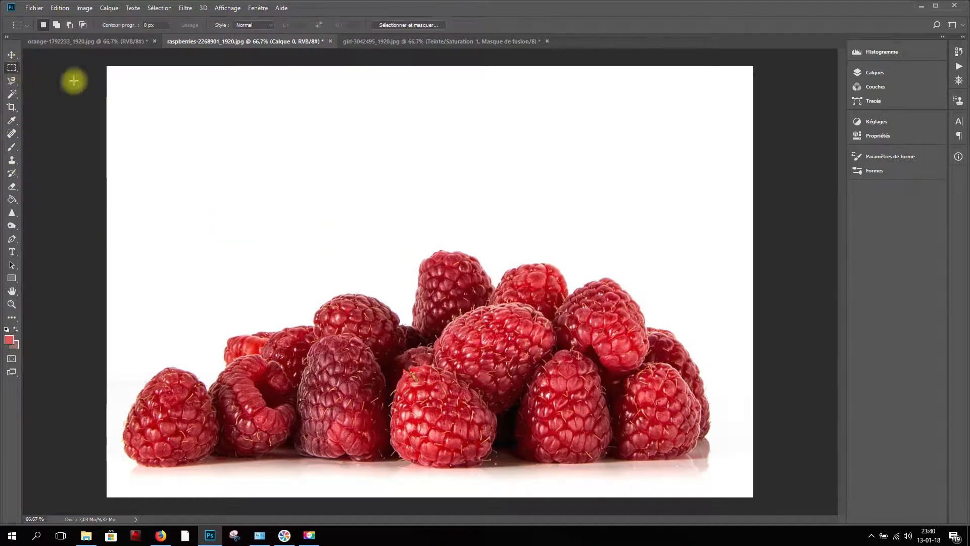
{"action": "left_click", "coordinate": [889, 72]}
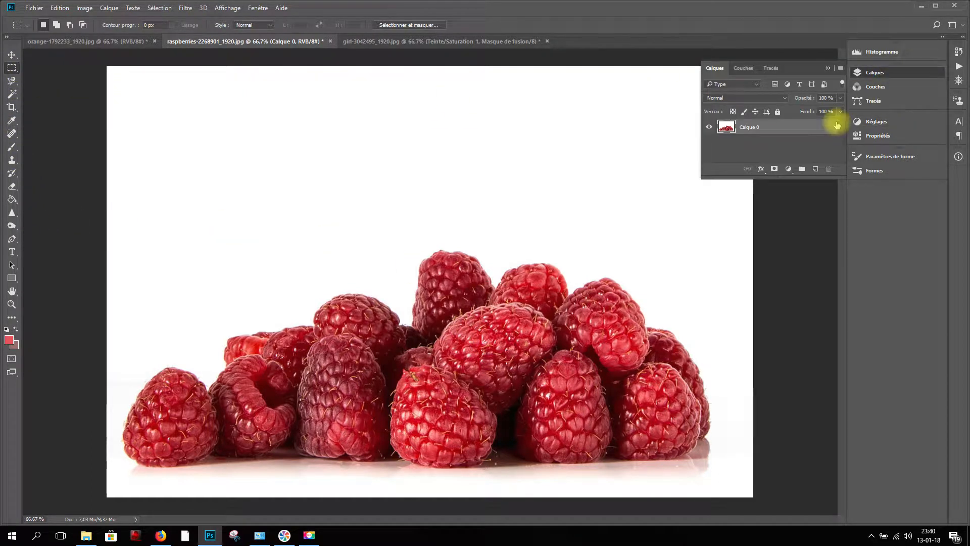
{"action": "left_click", "coordinate": [815, 168]}
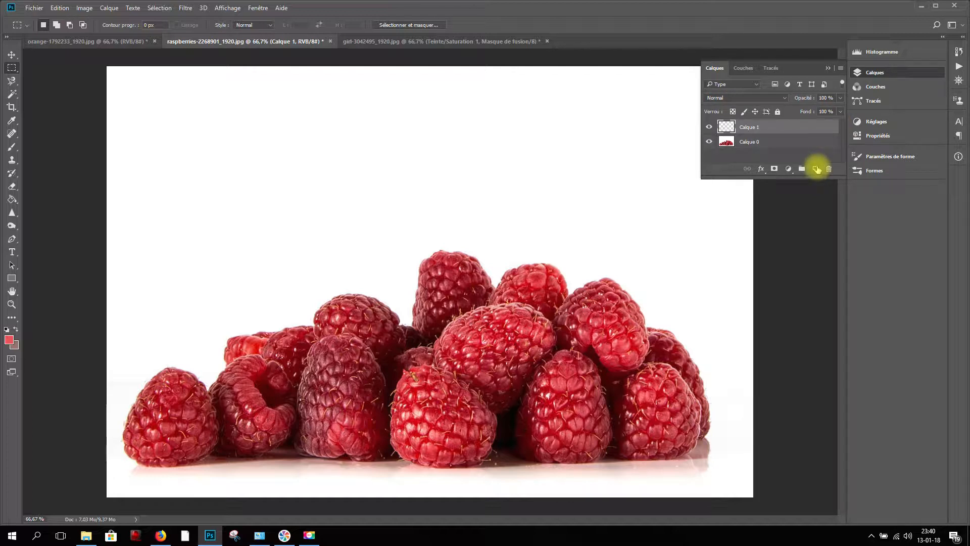
{"action": "left_click_drag", "start_coordinate": [489, 106], "coordinate": [622, 199]}
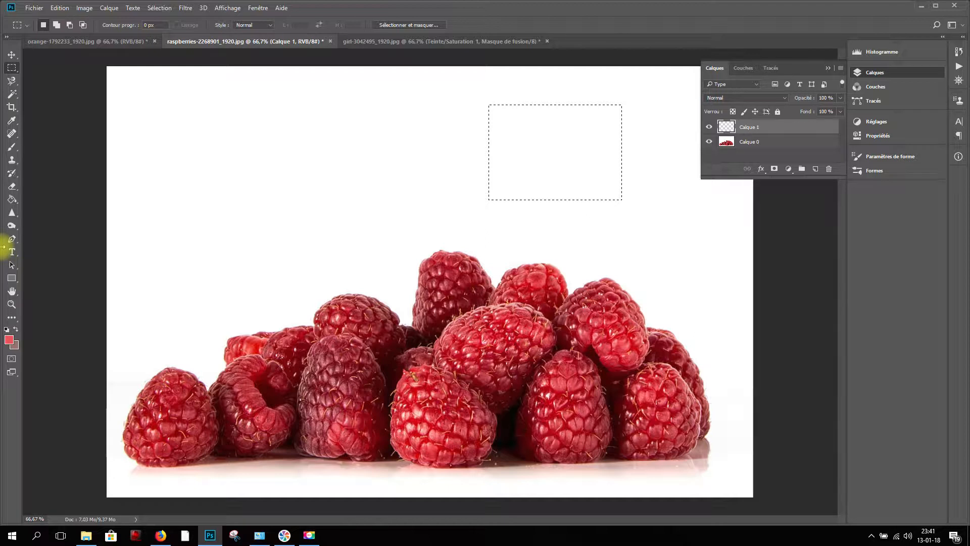
{"action": "left_click", "coordinate": [11, 200]}
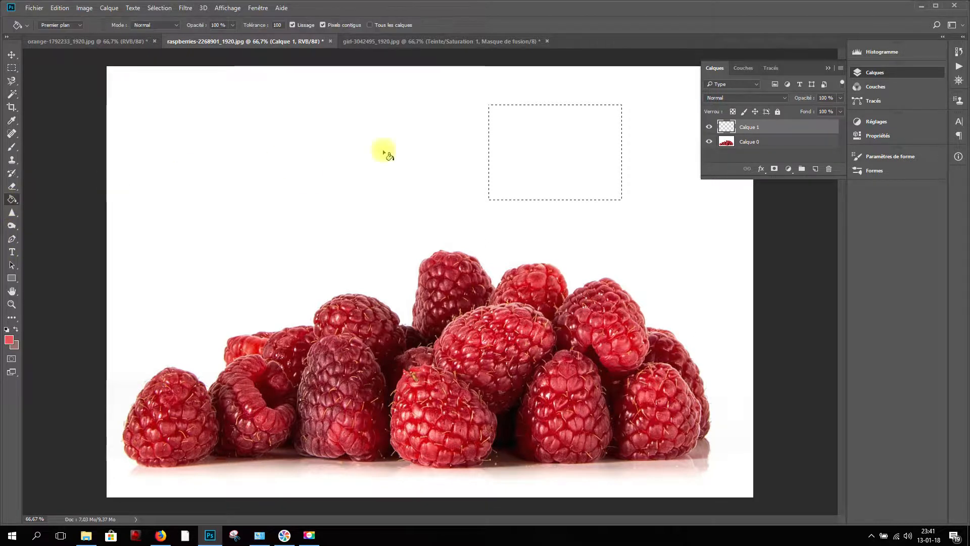
{"action": "left_click", "coordinate": [526, 130]}
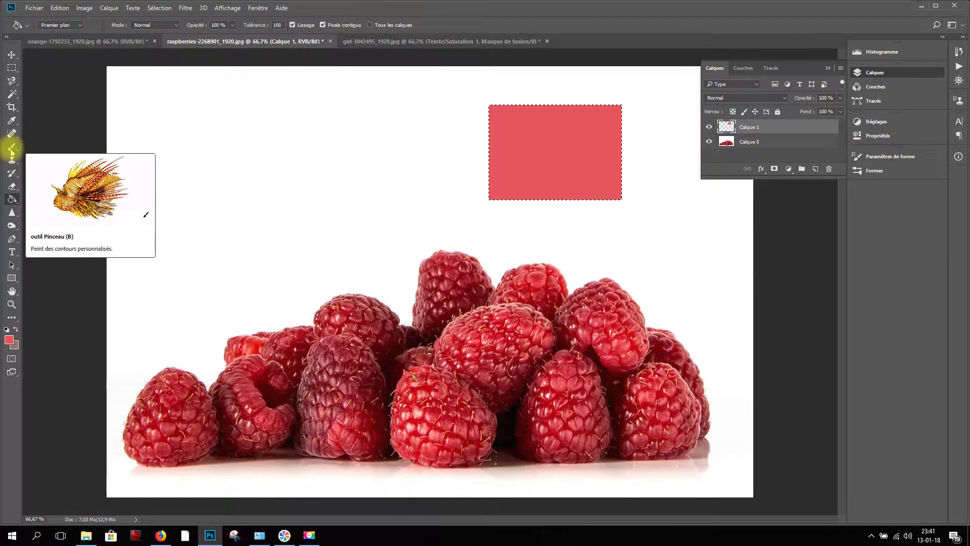
Step: Sample a dark red from the purplish raspberry and fill a rectangular selection above the raspberries with it on a new layer
{"action": "left_click", "coordinate": [11, 120]}
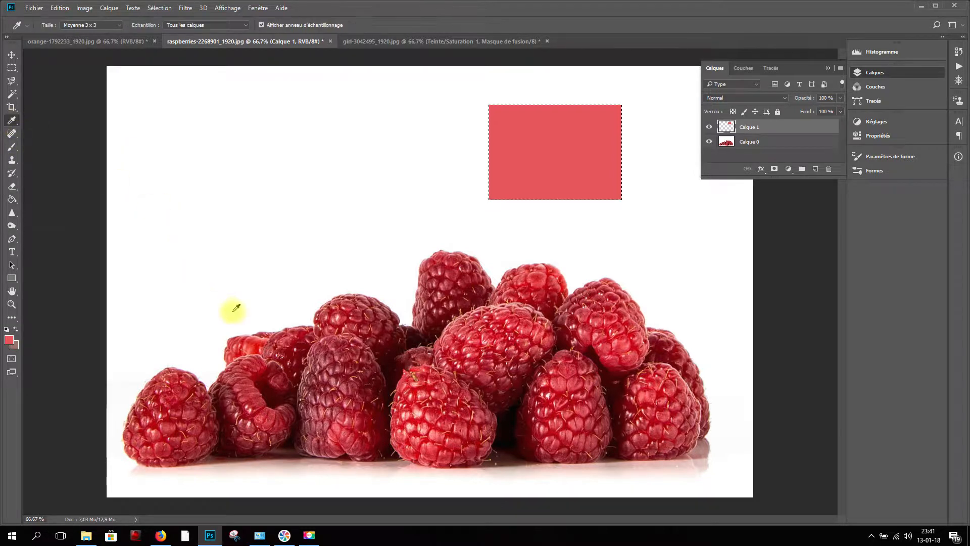
{"action": "left_click", "coordinate": [334, 371]}
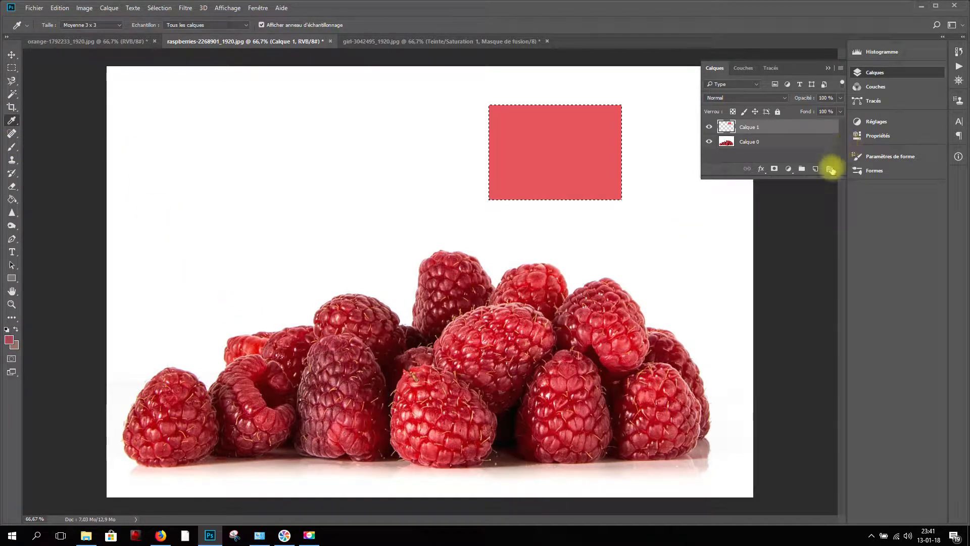
{"action": "left_click", "coordinate": [814, 169]}
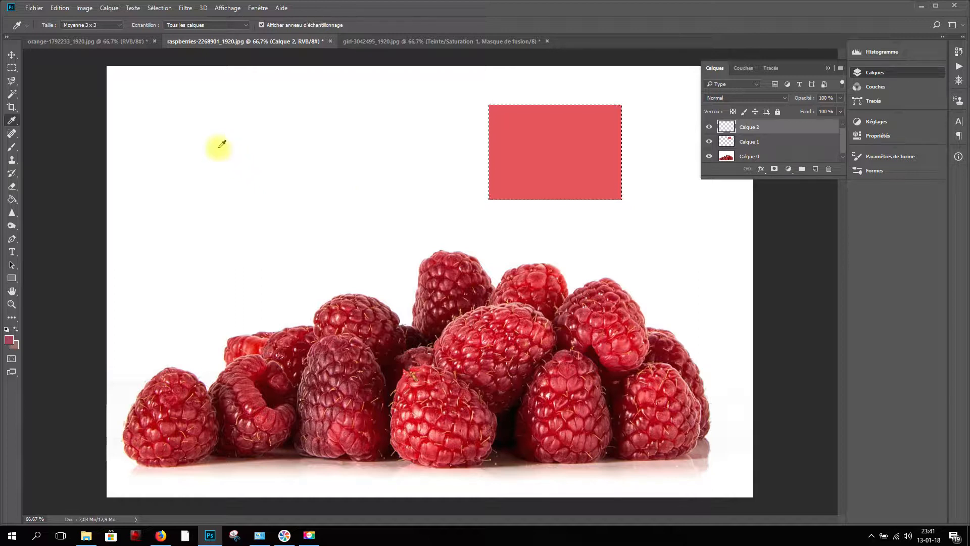
{"action": "left_click", "coordinate": [12, 67]}
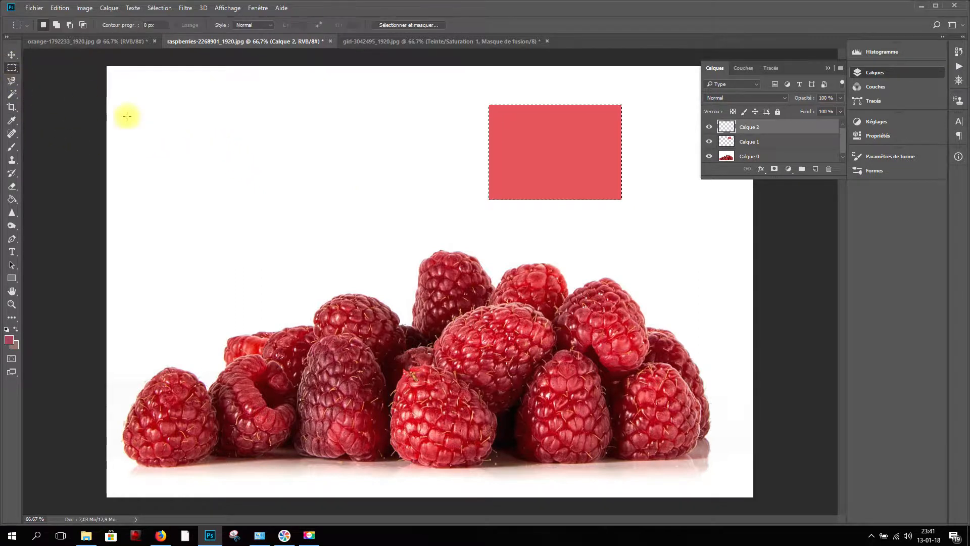
{"action": "left_click_drag", "start_coordinate": [152, 130], "coordinate": [328, 219]}
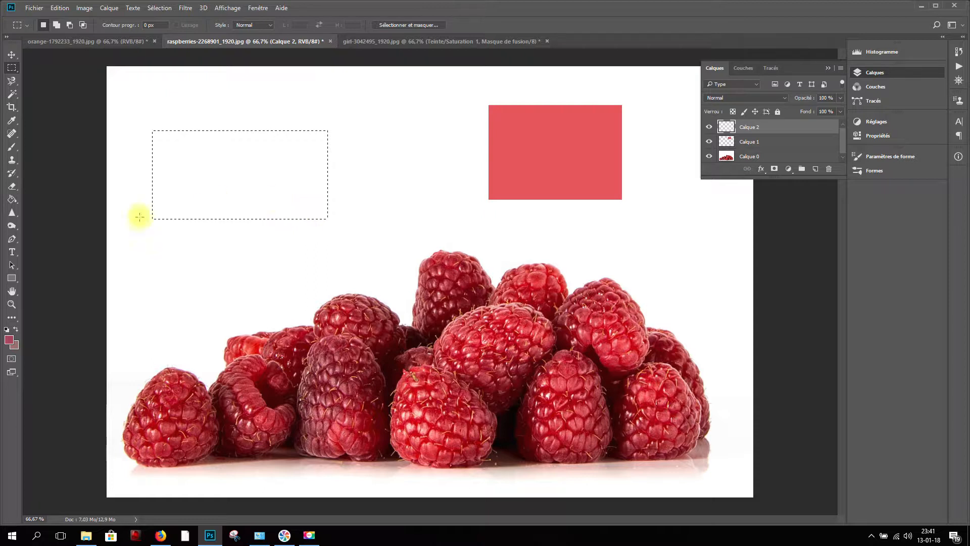
{"action": "left_click", "coordinate": [12, 201]}
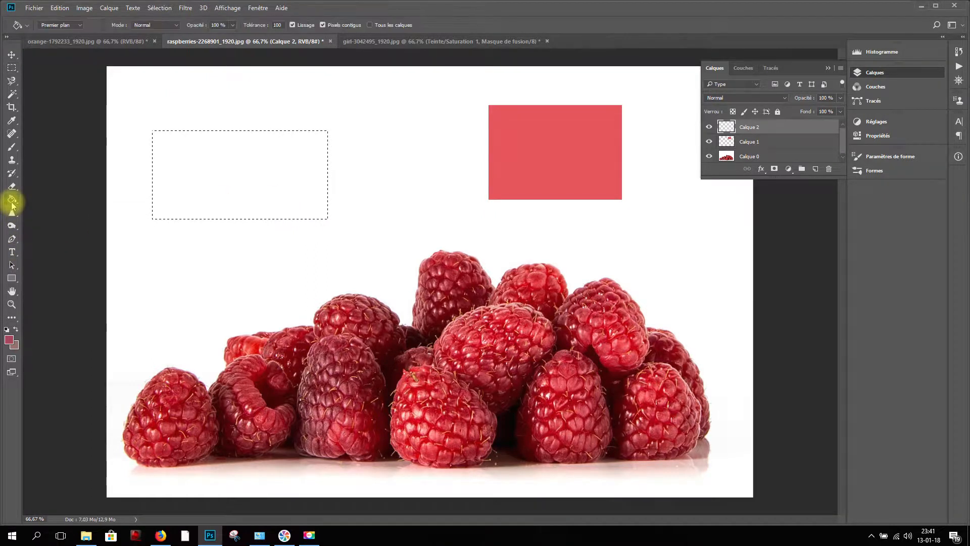
{"action": "left_click", "coordinate": [190, 166]}
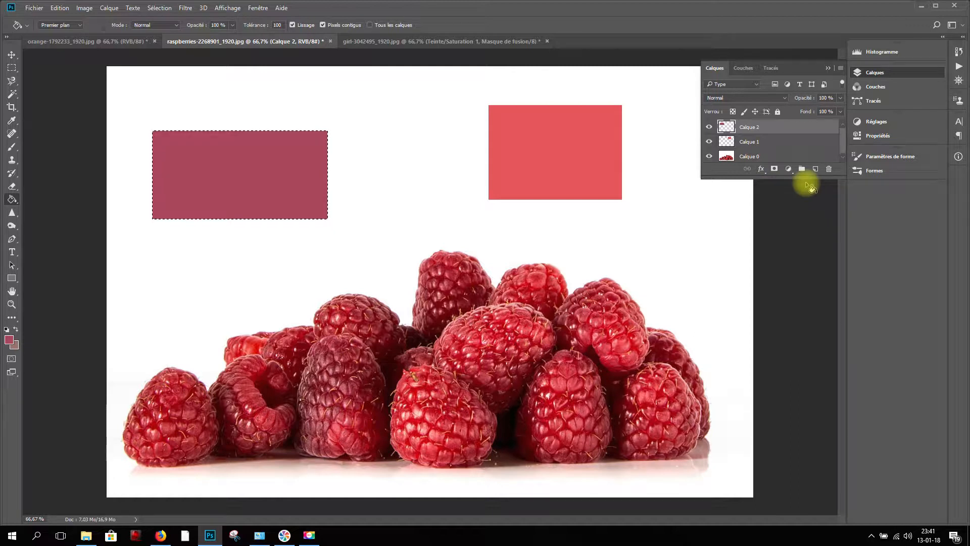
Step: Try Magic Wand selections at tolerance 20 on the raspberries and the dark red rectangle with Calque 2 active, clearing each selection
{"action": "left_click", "coordinate": [11, 94]}
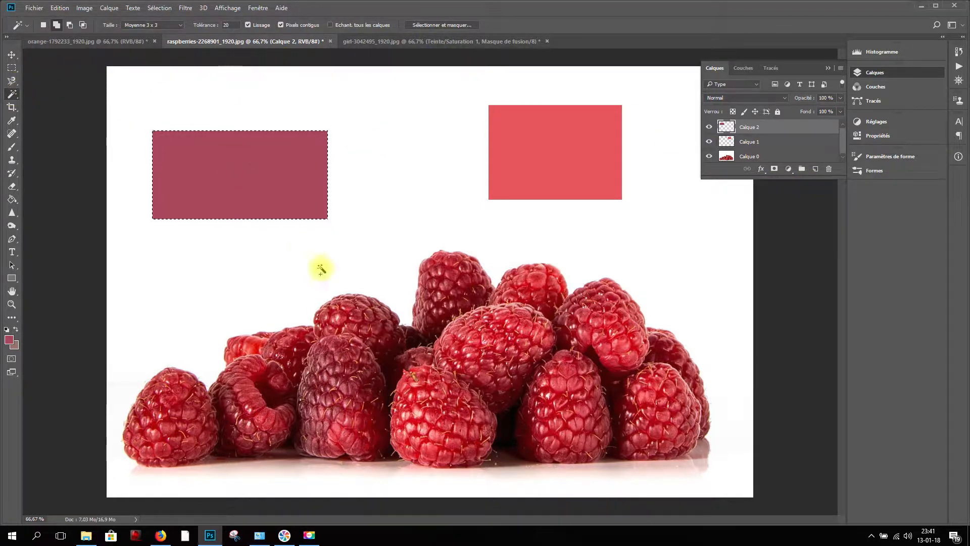
{"action": "key", "text": "ctrl+d"}
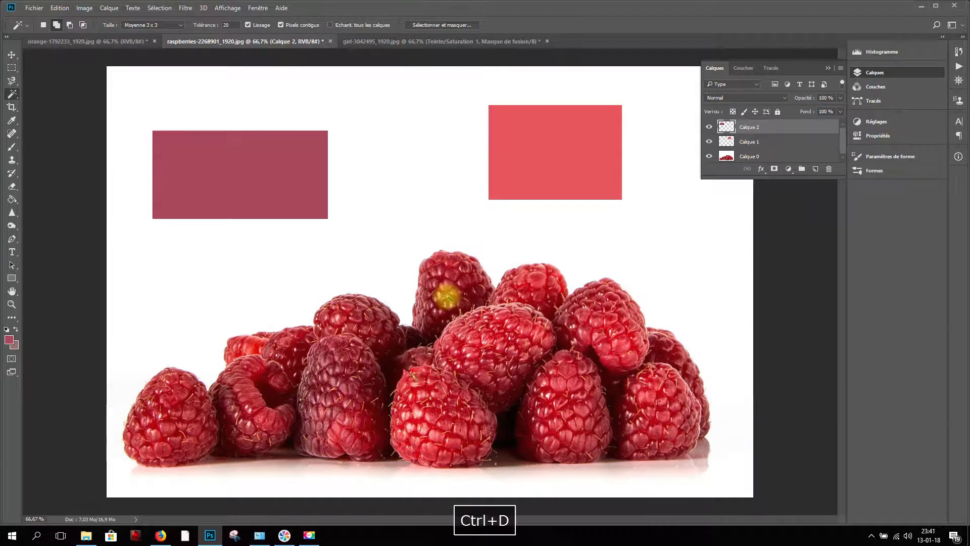
{"action": "left_click", "coordinate": [498, 344]}
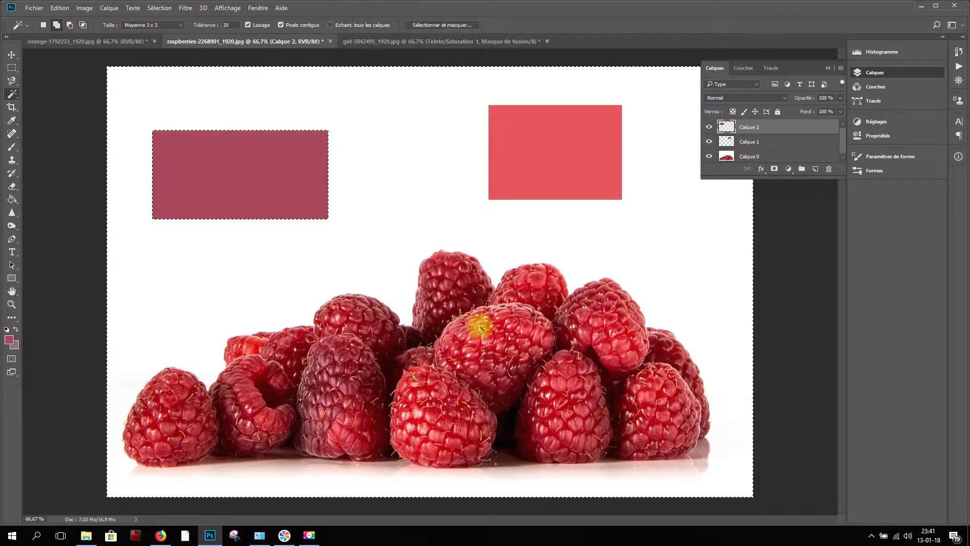
{"action": "key", "text": "ctrl+d"}
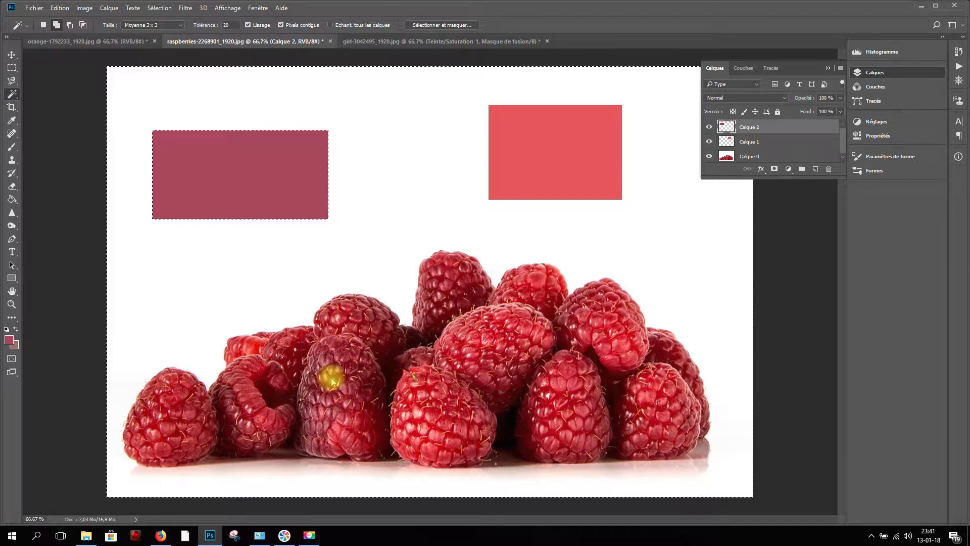
{"action": "left_click", "coordinate": [275, 157]}
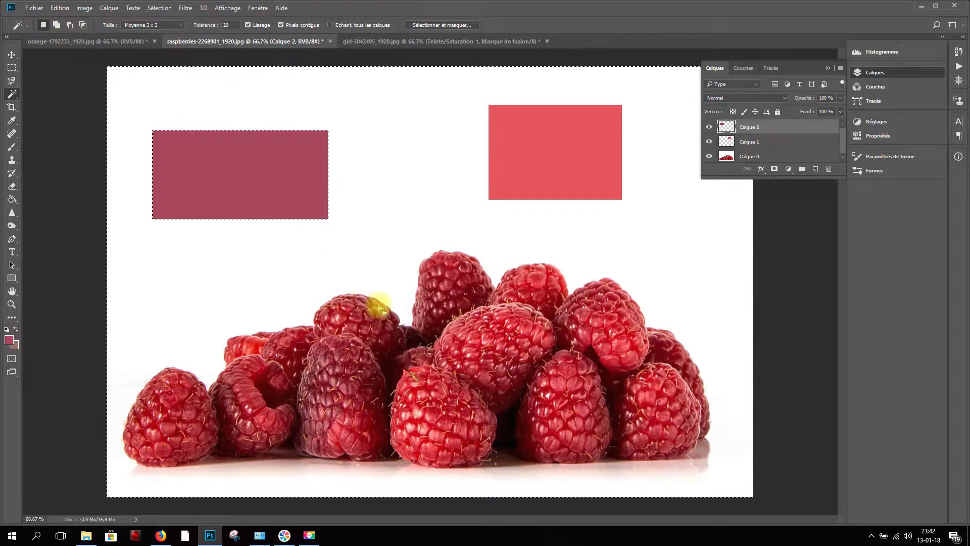
{"action": "key", "text": "ctrl+d"}
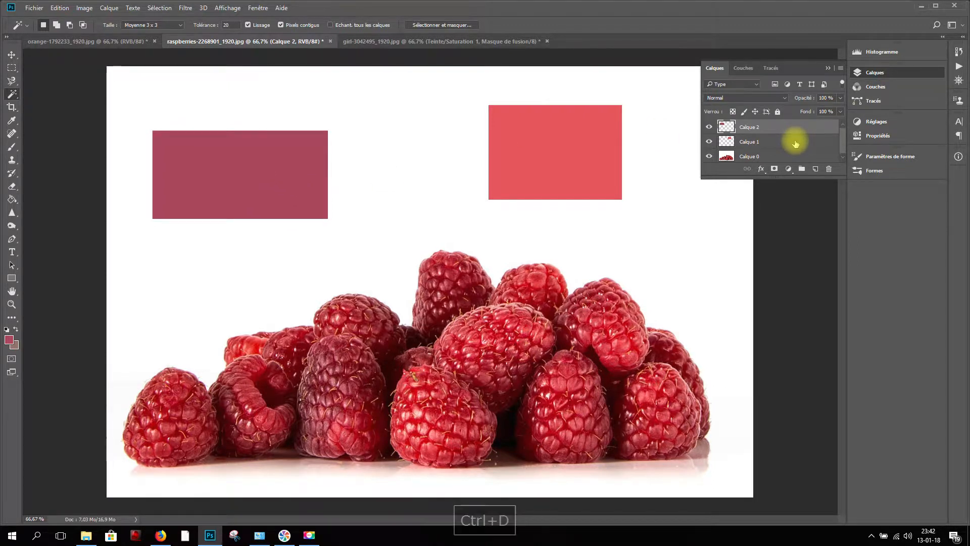
Step: Test a Magic Wand selection on Calque 1, clear it, and make Calque 0 the active layer
{"action": "left_click", "coordinate": [795, 144]}
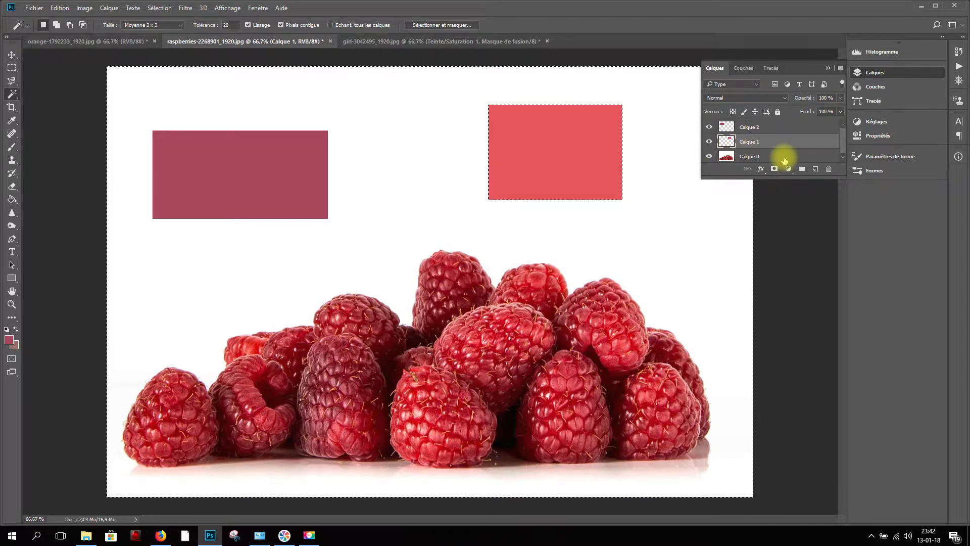
{"action": "left_click", "coordinate": [782, 156]}
{"action": "key", "text": "ctrl+d"}
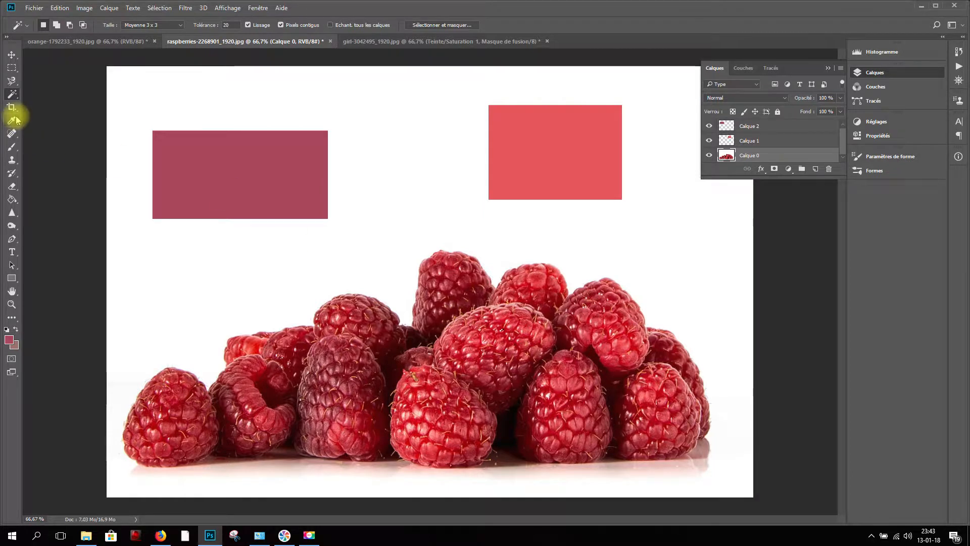
Step: Select the contiguous dark red tones of the purplish raspberry on Calque 0 with the Magic Wand
{"action": "right_click", "coordinate": [12, 94]}
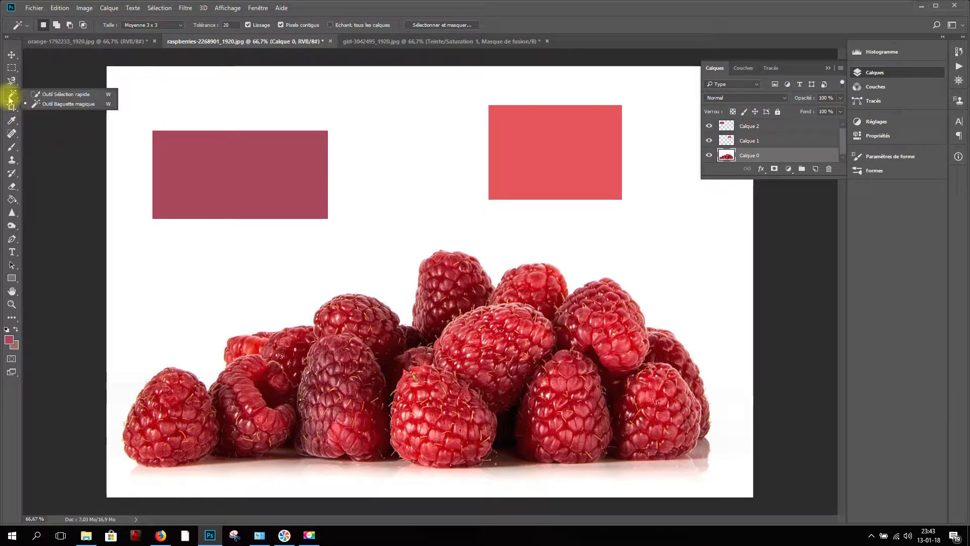
{"action": "left_click", "coordinate": [41, 104]}
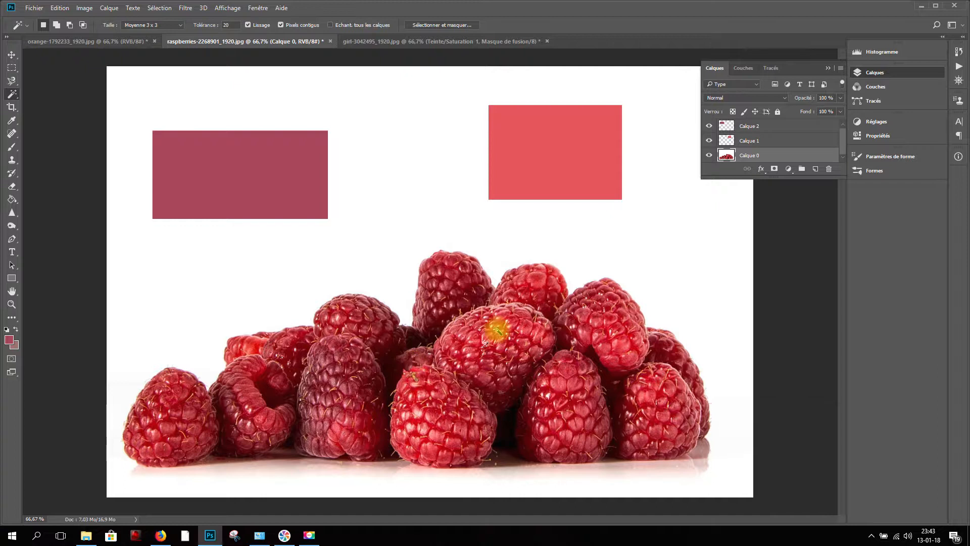
{"action": "right_click", "coordinate": [12, 94]}
{"action": "left_click", "coordinate": [58, 103]}
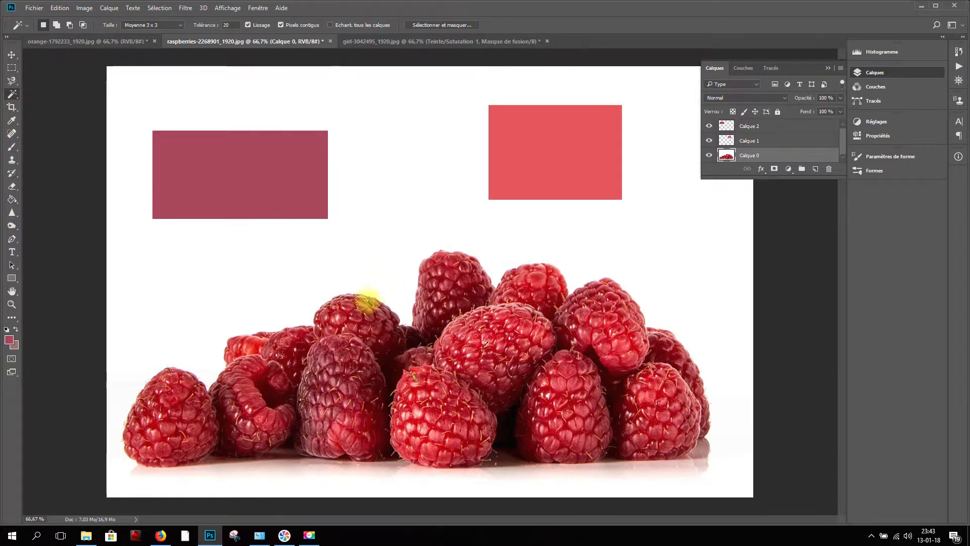
{"action": "left_click", "coordinate": [335, 368]}
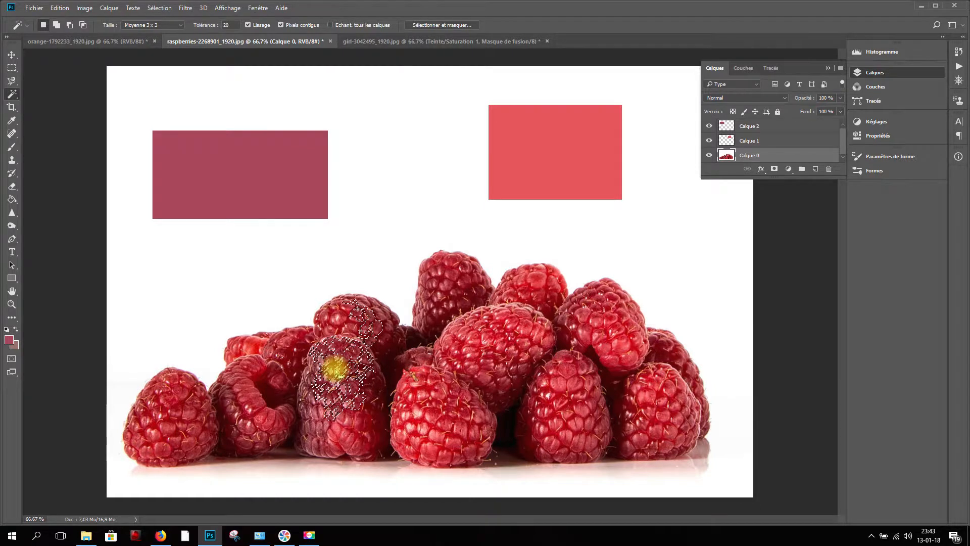
Step: Turn off contiguous pixels and build a selection of the light and dark reds across all raspberries using add mode
{"action": "left_click", "coordinate": [281, 24]}
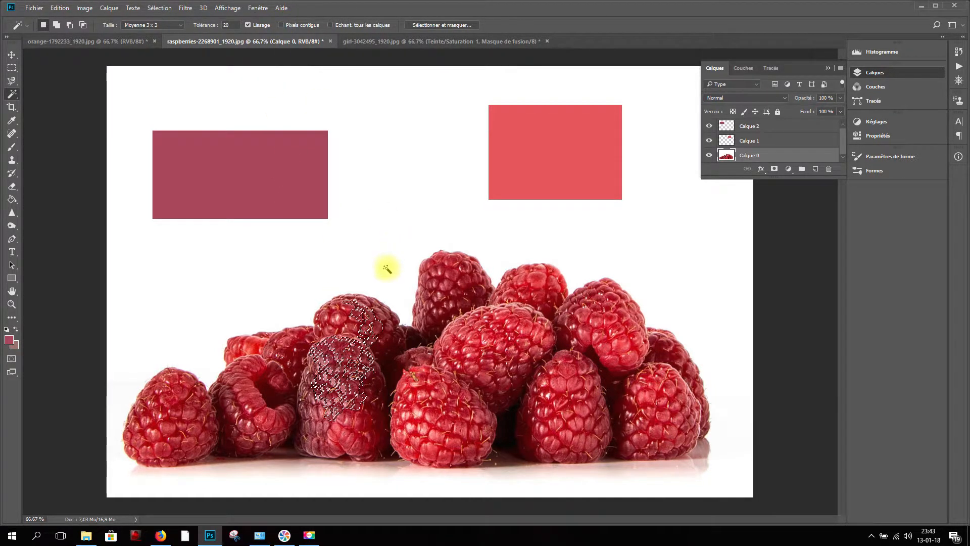
{"action": "left_click", "coordinate": [366, 346]}
{"action": "left_click", "coordinate": [475, 355]}
{"action": "left_click", "coordinate": [57, 24]}
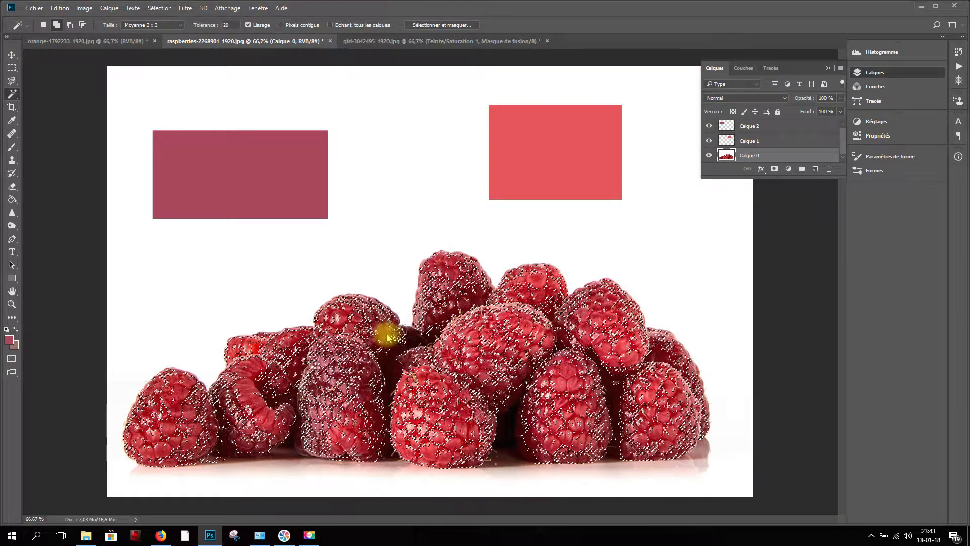
{"action": "left_click", "coordinate": [343, 380]}
Step: Set the Magic Wand tolerance to 30, add more raspberry tones to the selection, and deselect everything
{"action": "left_click", "coordinate": [216, 27]}
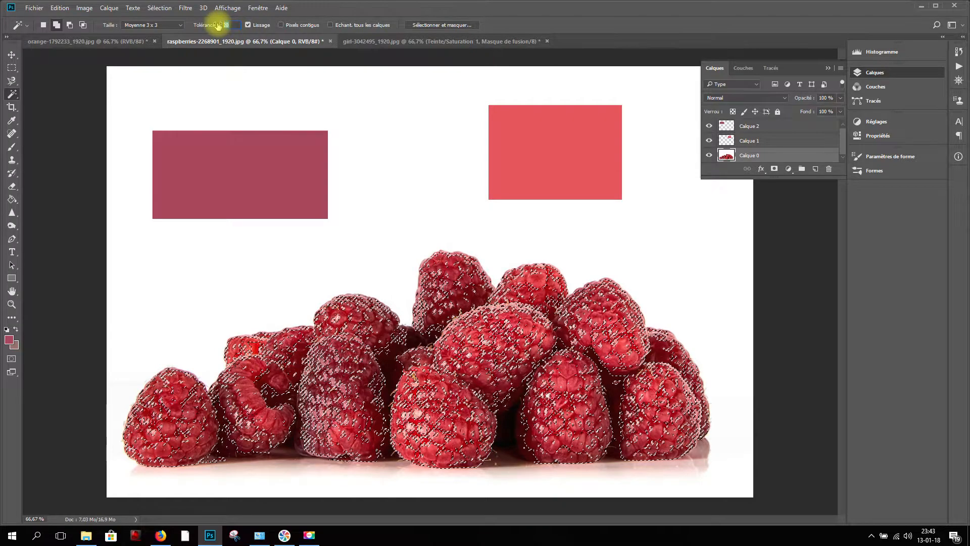
{"action": "type", "text": "3"}
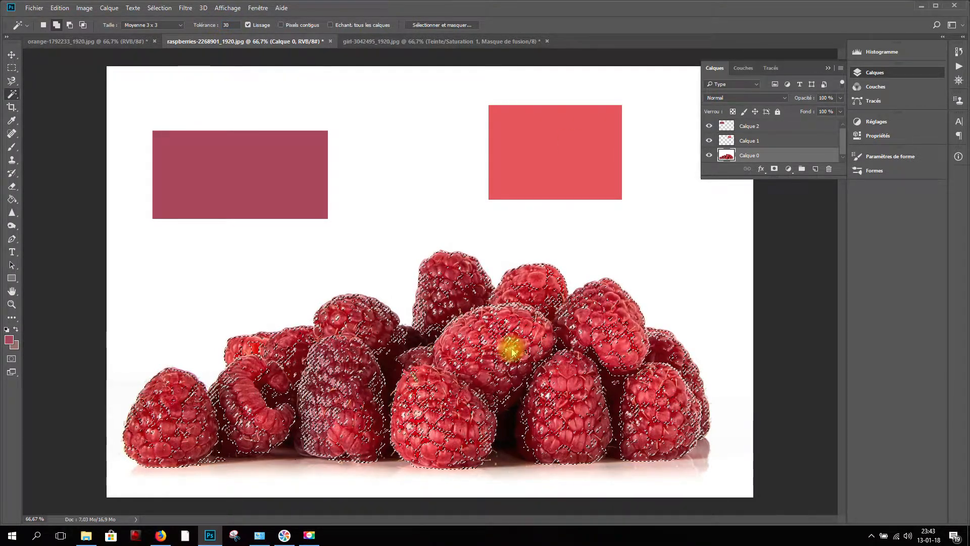
{"action": "left_click", "coordinate": [417, 349]}
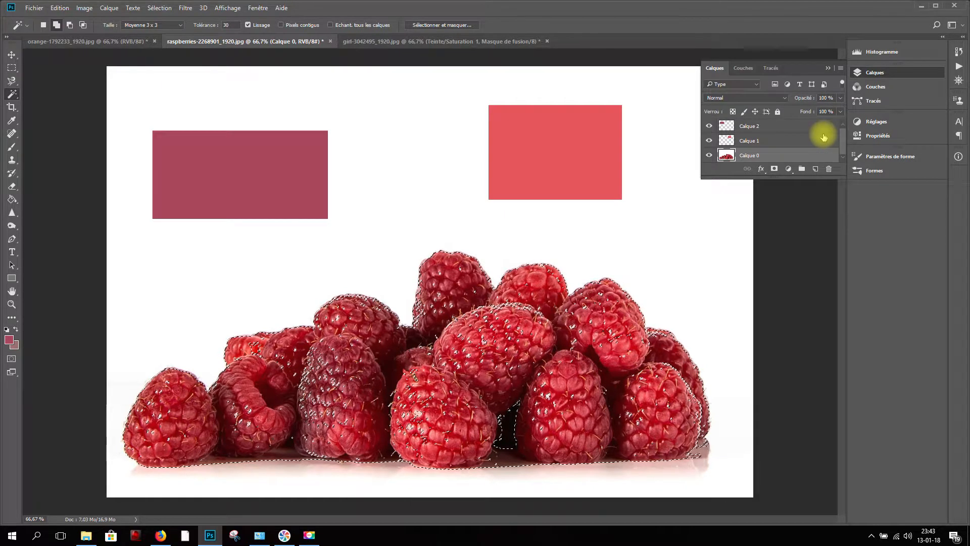
{"action": "key", "text": "ctrl+d"}
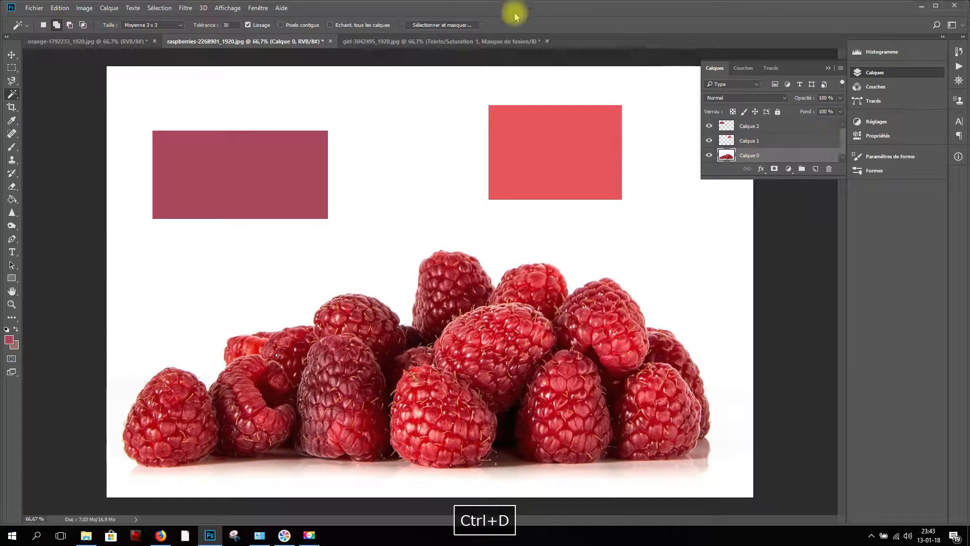
Step: Enable sampling of all layers and, with Calque 2 active, select the reds of the raspberries and both coloured rectangles
{"action": "left_click", "coordinate": [330, 25]}
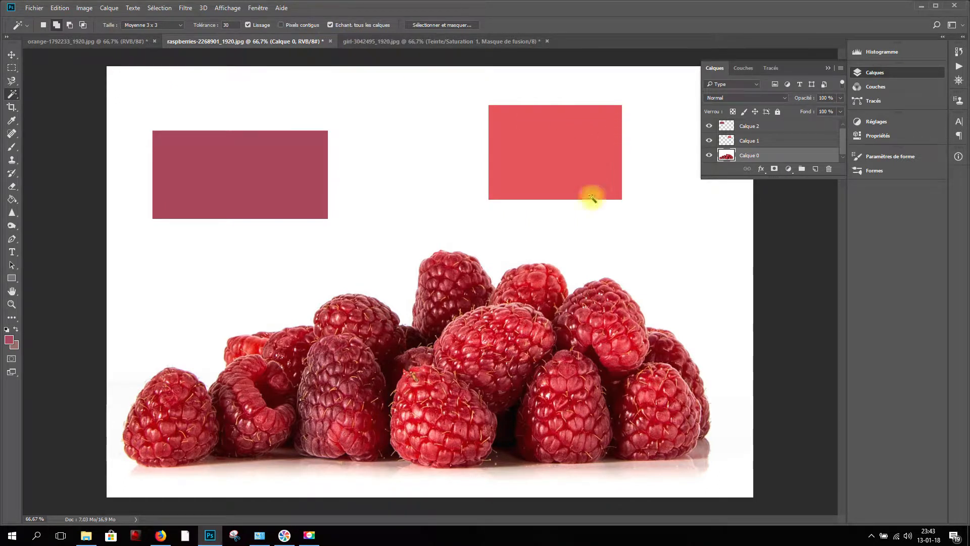
{"action": "left_click", "coordinate": [770, 127]}
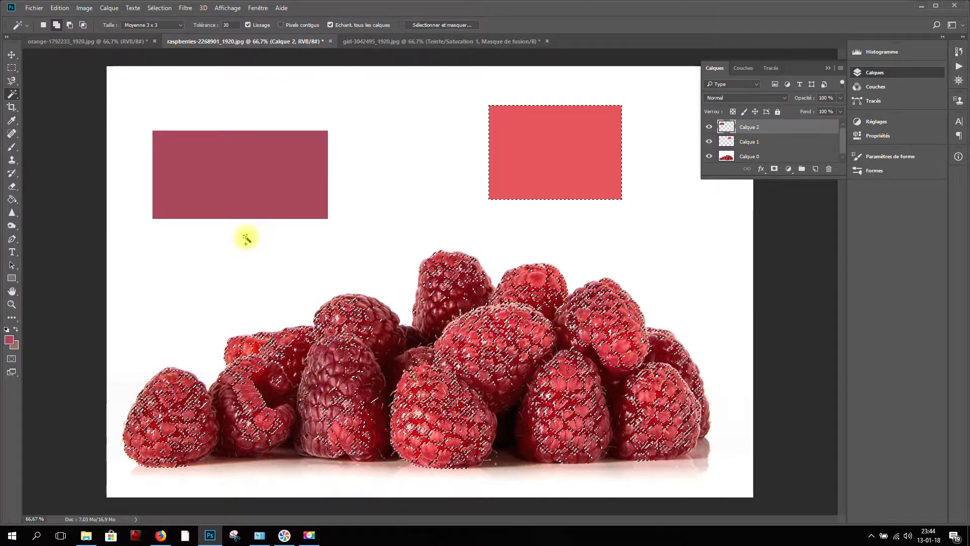
{"action": "left_click", "coordinate": [334, 372]}
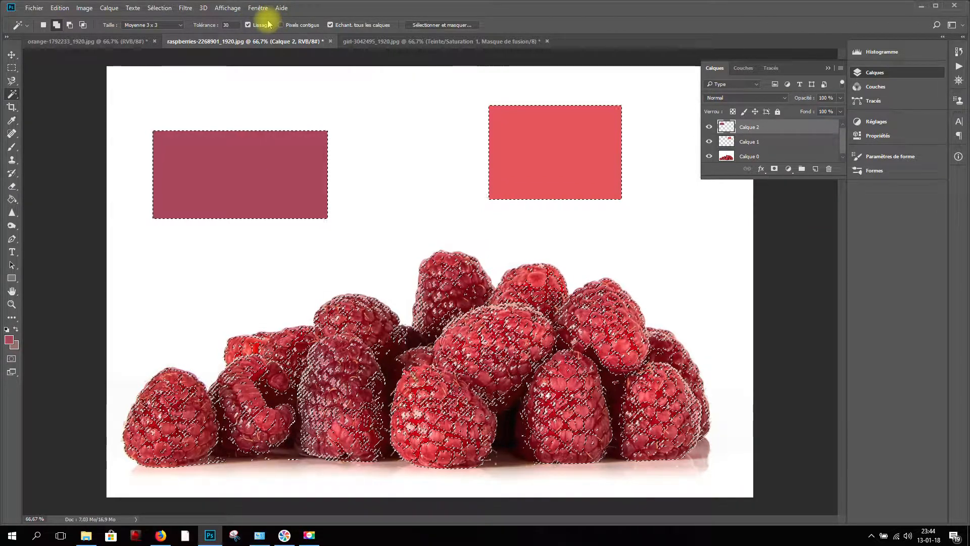
Step: Set the Magic Wand tolerance to 40, add the remaining raspberry tones to the selection, and deselect everything
{"action": "left_click", "coordinate": [228, 26]}
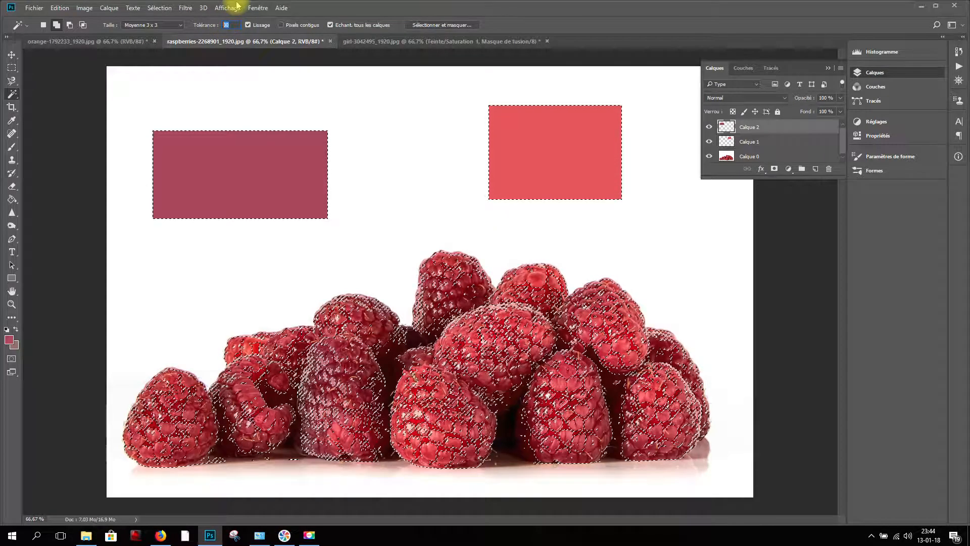
{"action": "type", "text": "40"}
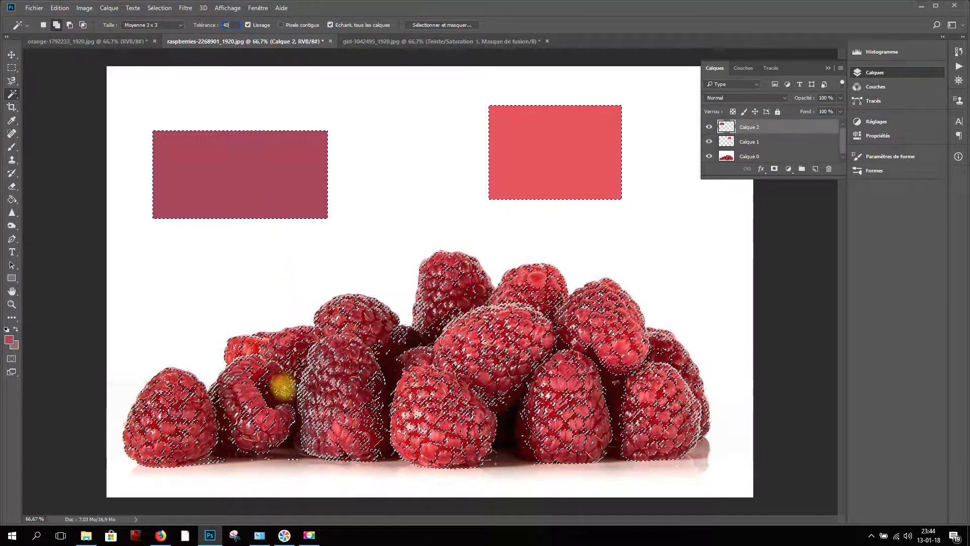
{"action": "left_click", "coordinate": [289, 372]}
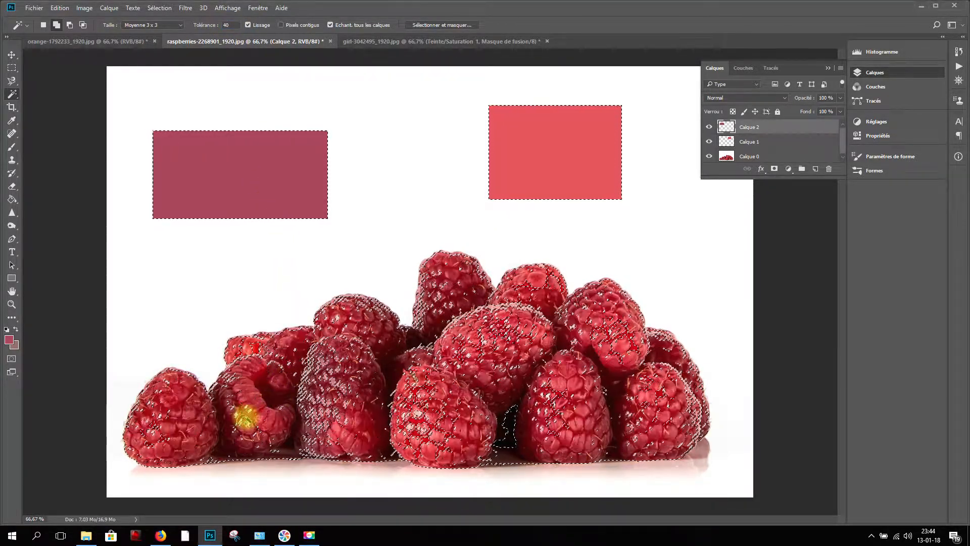
{"action": "left_click", "coordinate": [259, 347]}
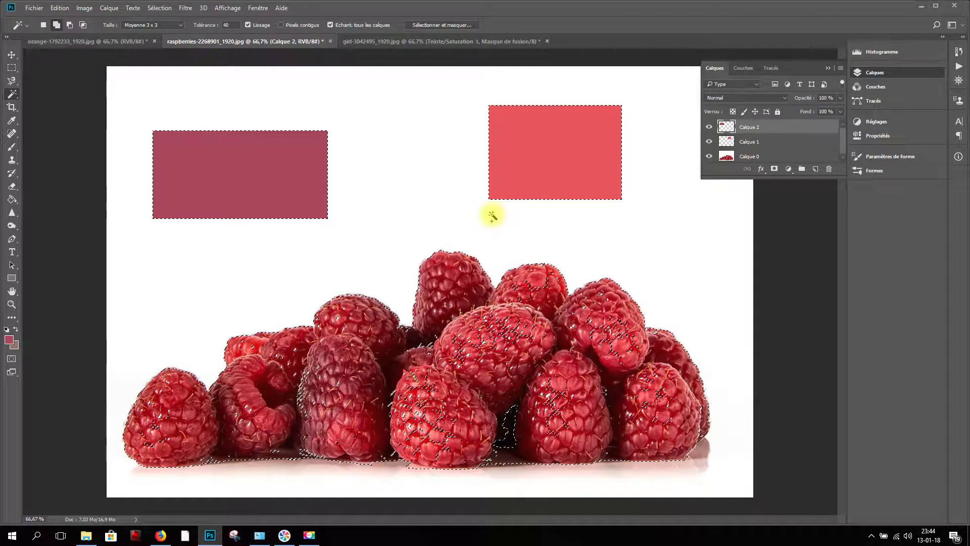
{"action": "key", "text": "ctrl+d"}
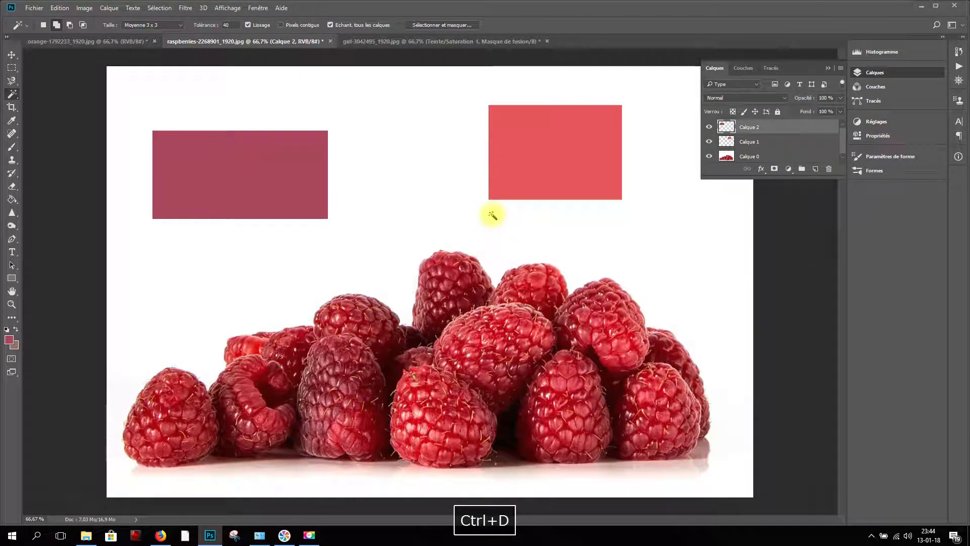